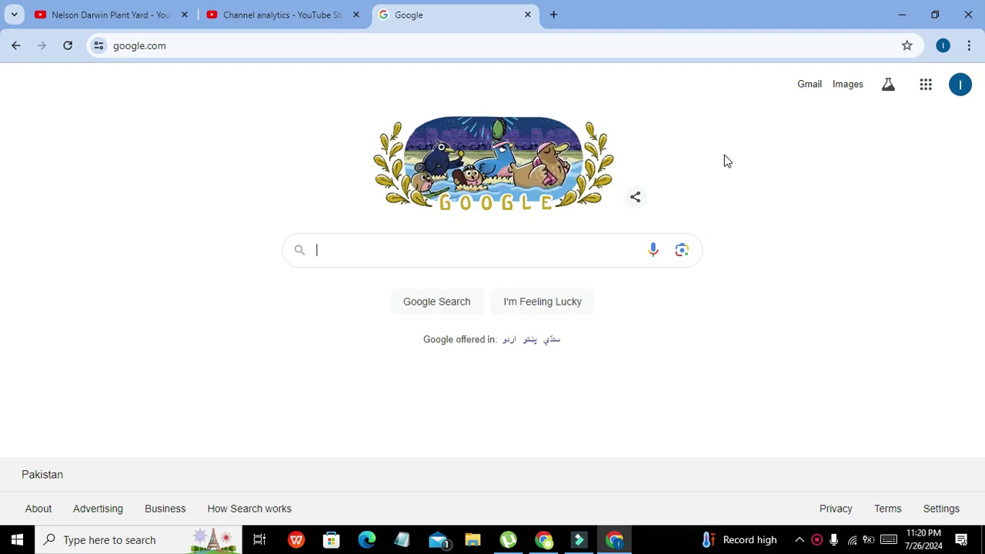
Search Google for 'tinkercad' to reach the Tinkercad site.
{"action": "type", "text": "tinkercad"}
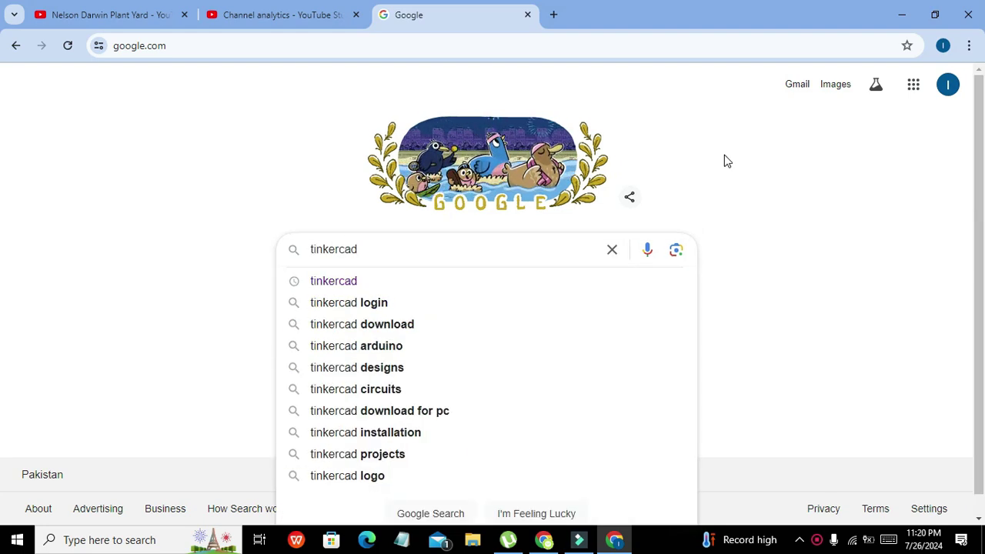
{"action": "key", "text": "Return"}
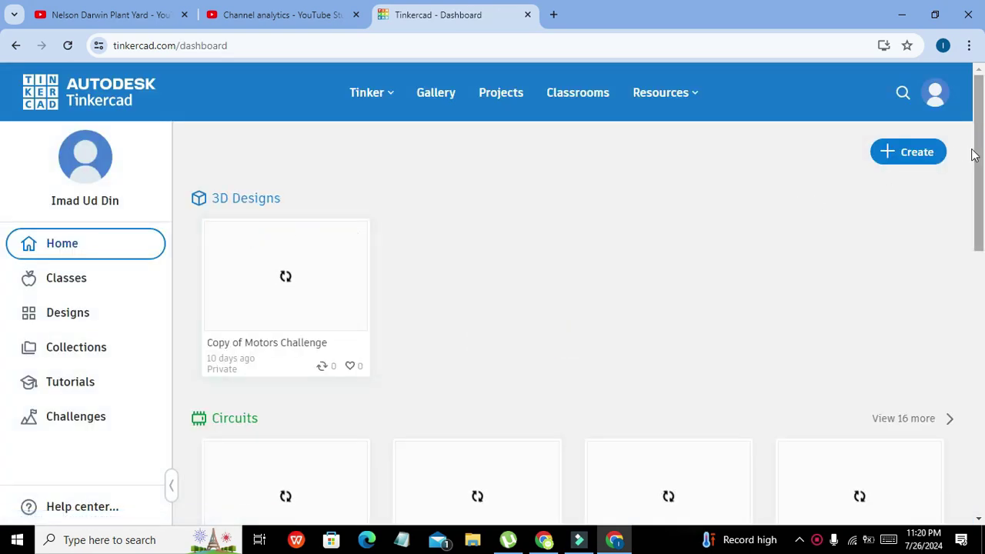
Start a new Circuits design from the Tinkercad dashboard's Create menu.
{"action": "left_click", "coordinate": [914, 156]}
{"action": "left_click", "coordinate": [867, 233]}
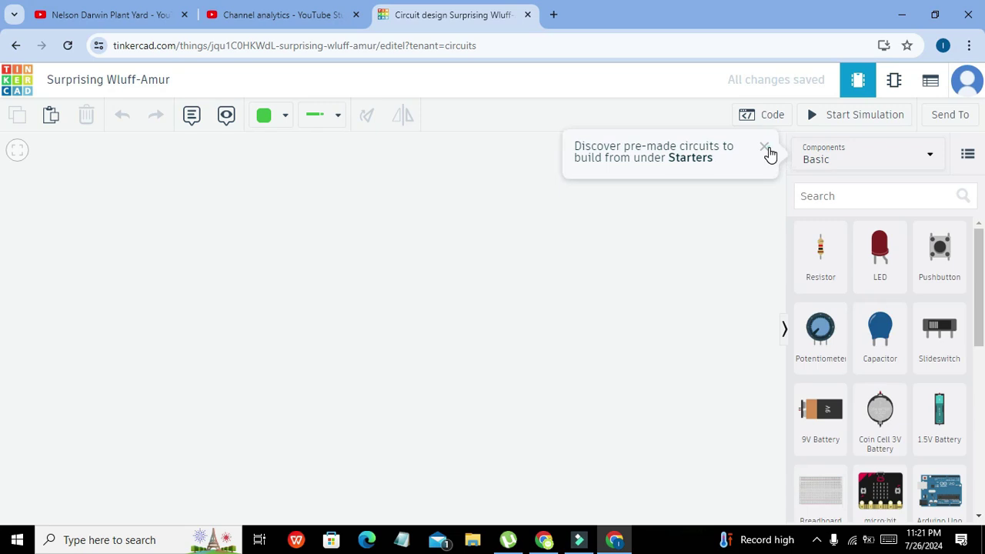
Dismiss the Starters hint and place an NPN transistor from the component search mid-canvas.
{"action": "left_click", "coordinate": [765, 147]}
{"action": "left_click_drag", "start_coordinate": [983, 281], "coordinate": [983, 491]}
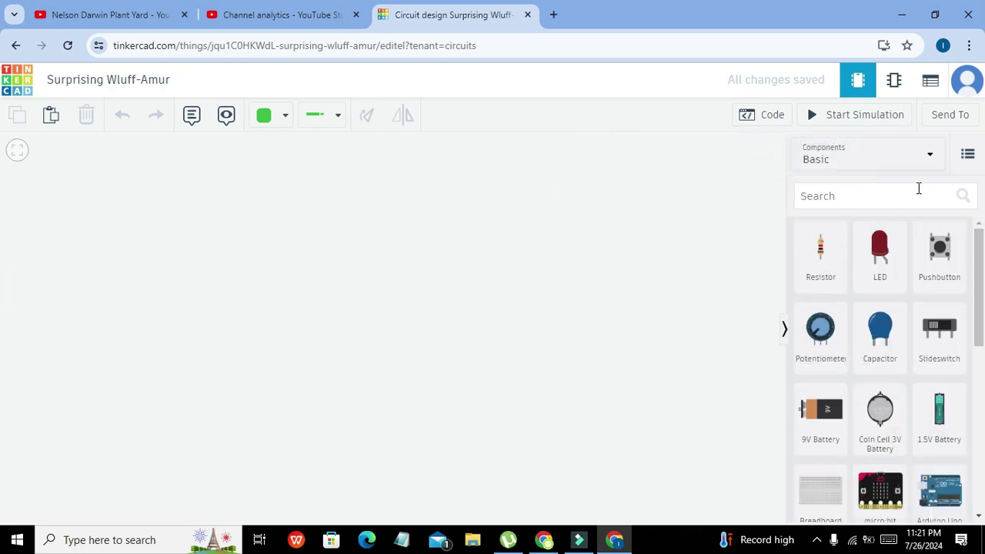
{"action": "left_click", "coordinate": [888, 196]}
{"action": "type", "text": "npn"}
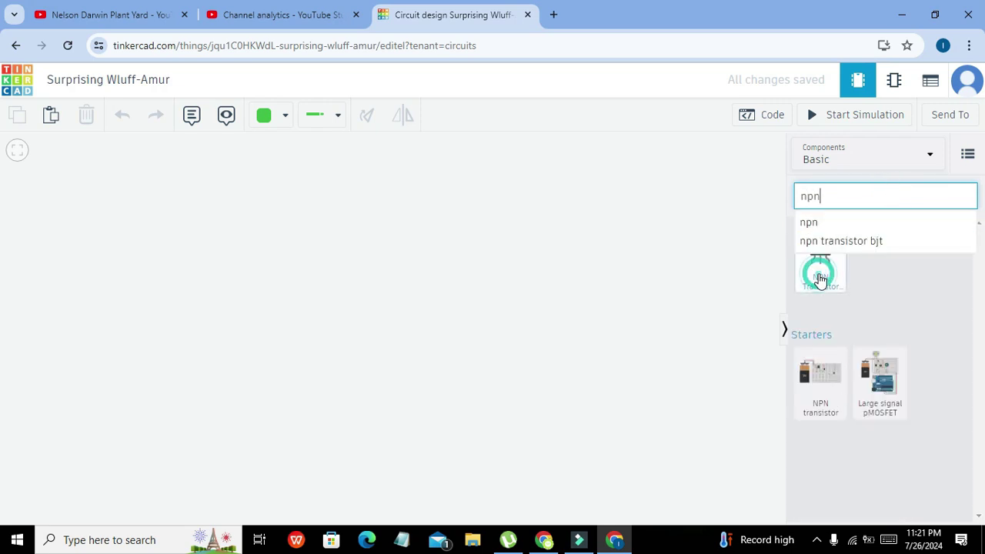
{"action": "left_click_drag", "start_coordinate": [818, 275], "coordinate": [423, 336]}
{"action": "left_click", "coordinate": [492, 330]}
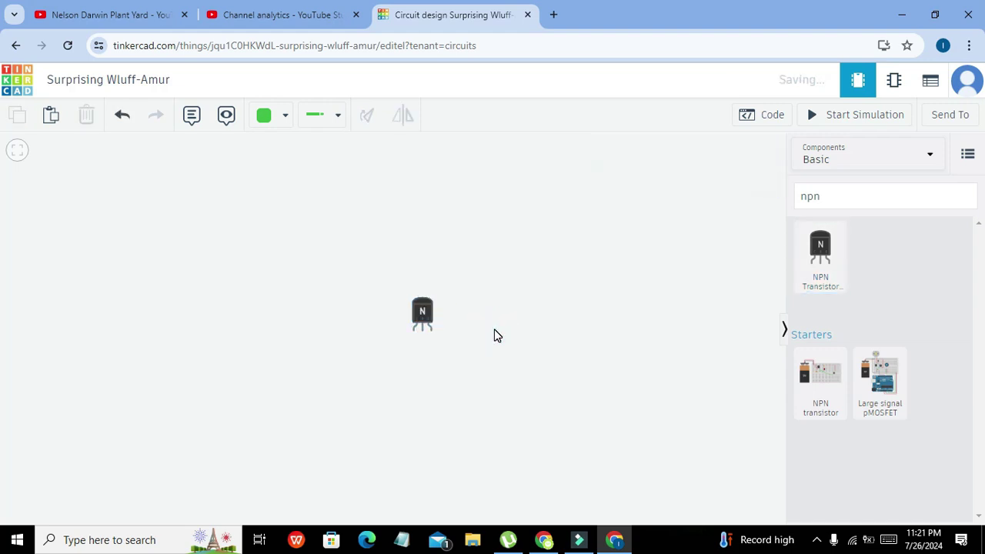
{"action": "left_click", "coordinate": [396, 310]}
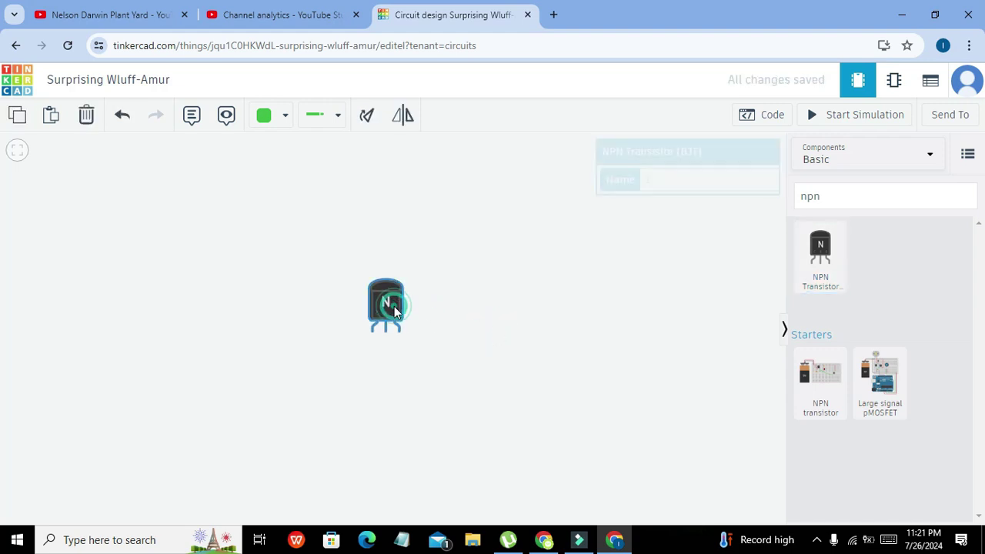
{"action": "left_click_drag", "start_coordinate": [396, 310], "coordinate": [422, 304]}
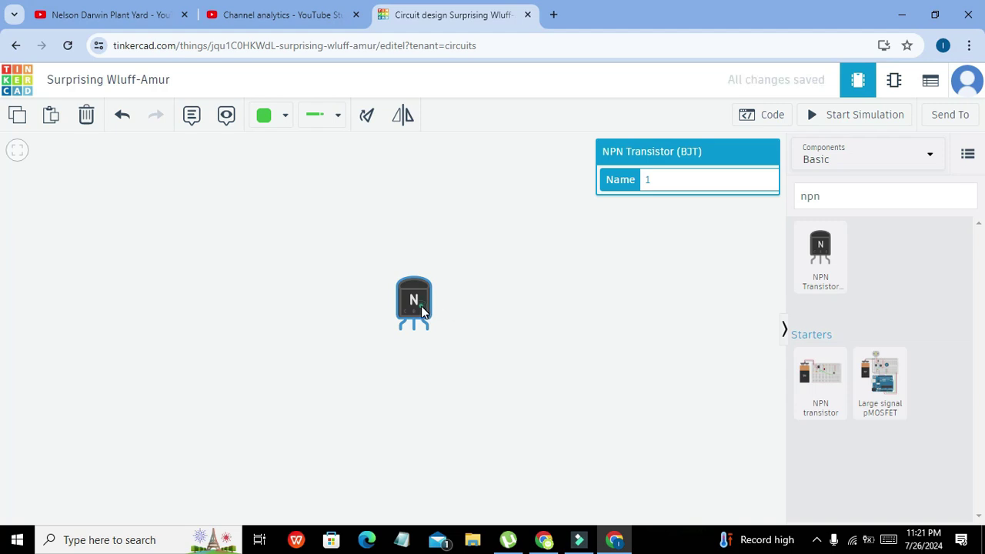
{"action": "left_click", "coordinate": [499, 324]}
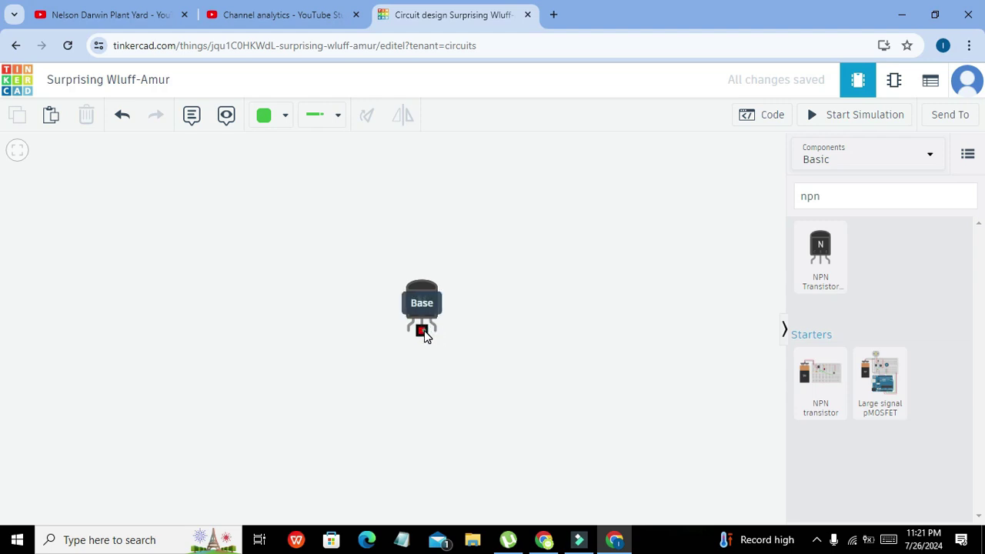
{"action": "left_click", "coordinate": [424, 333]}
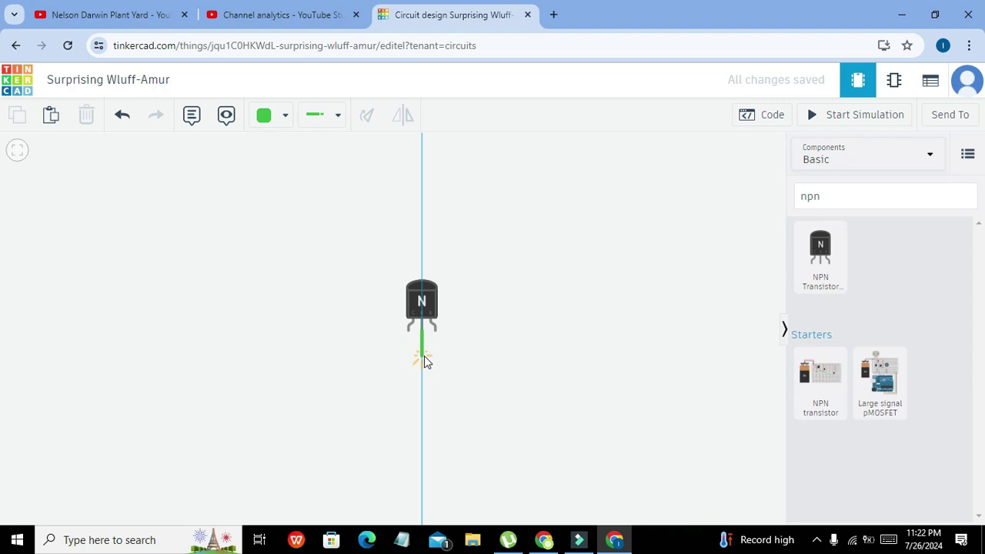
{"action": "key", "text": "Escape"}
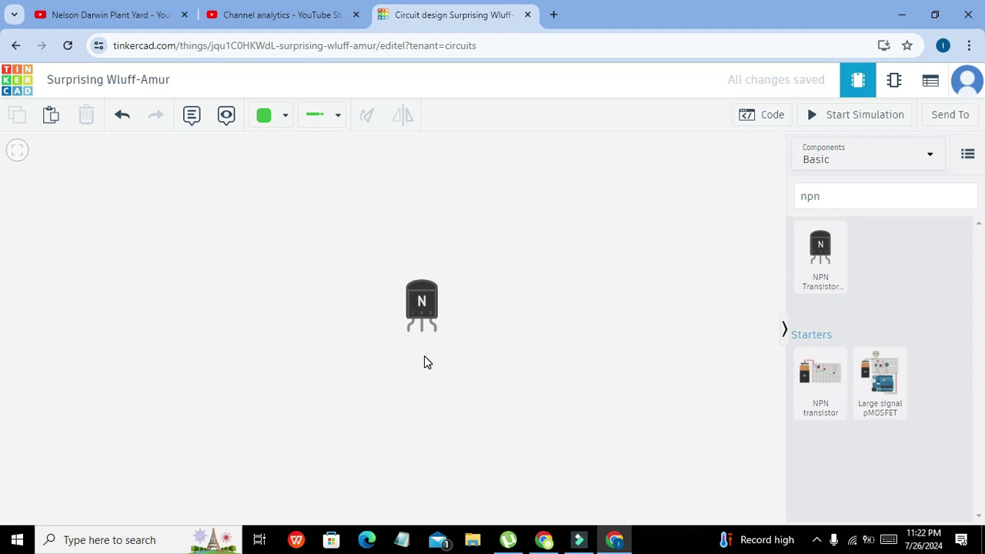
Place a 9V battery right of the NPN transistor and move the transistor further left.
{"action": "left_click", "coordinate": [836, 205]}
{"action": "key", "text": "BackSpace"}
{"action": "key", "text": "BackSpace"}
{"action": "key", "text": "BackSpace"}
{"action": "type", "text": "9v"}
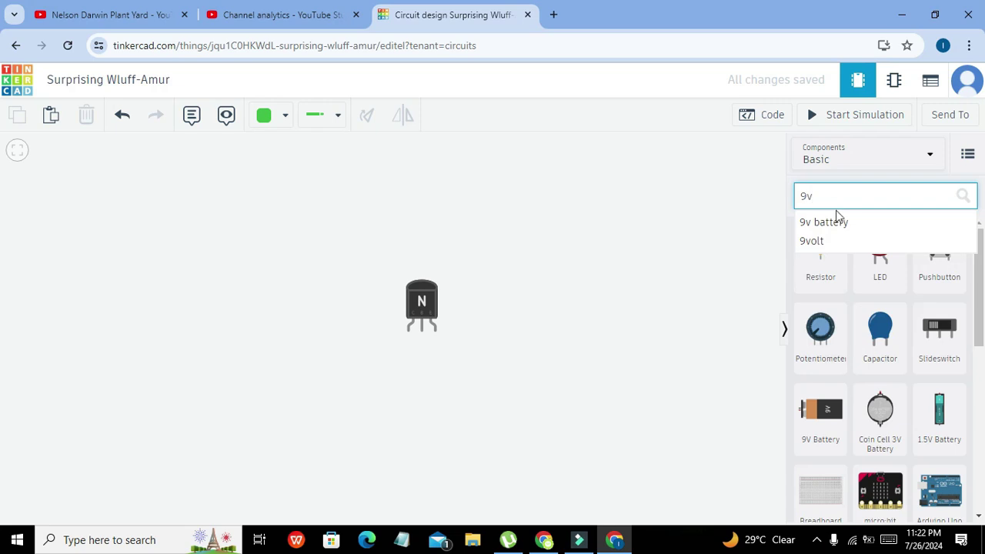
{"action": "left_click", "coordinate": [839, 224]}
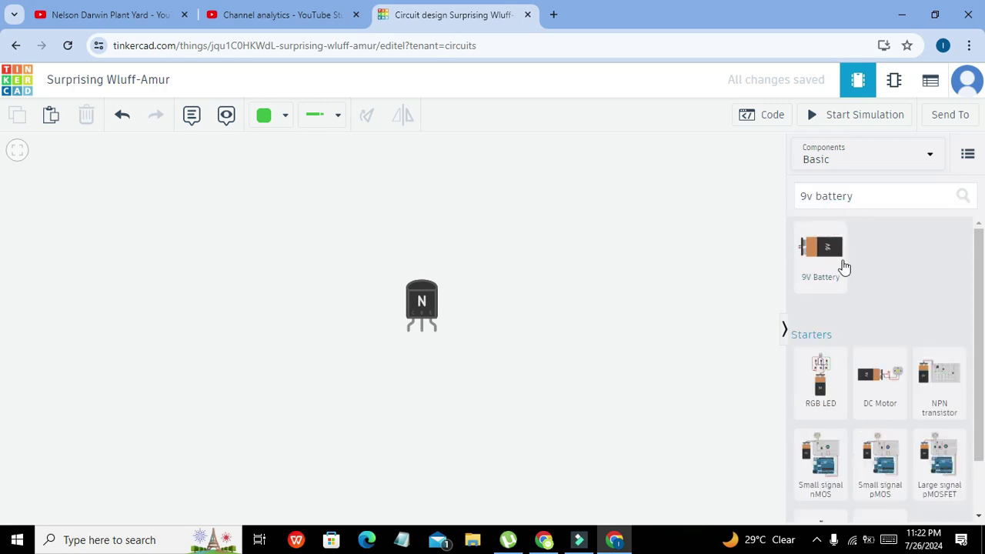
{"action": "left_click_drag", "start_coordinate": [837, 266], "coordinate": [323, 307]}
{"action": "left_click_drag", "start_coordinate": [626, 335], "coordinate": [591, 357]}
{"action": "left_click", "coordinate": [377, 340]}
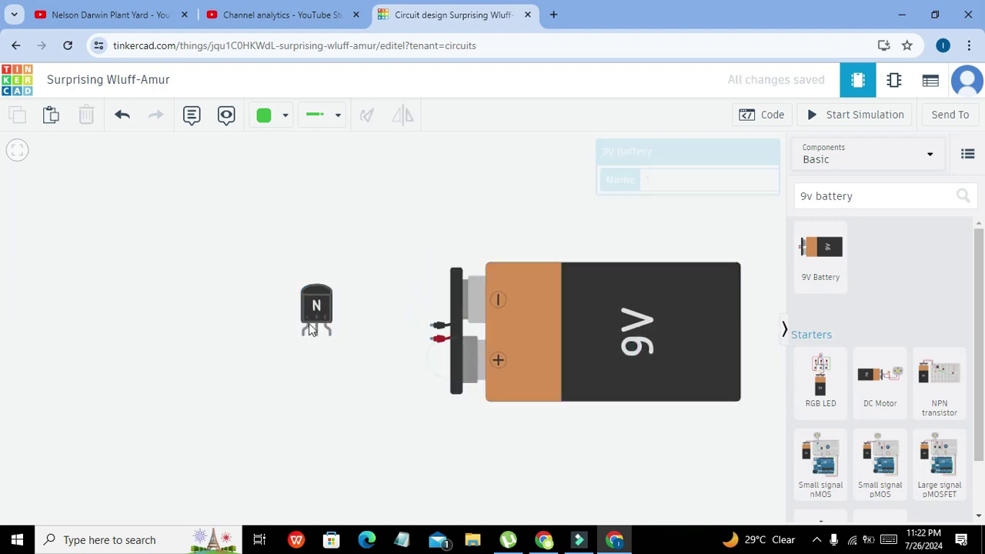
{"action": "left_click_drag", "start_coordinate": [308, 323], "coordinate": [288, 309]}
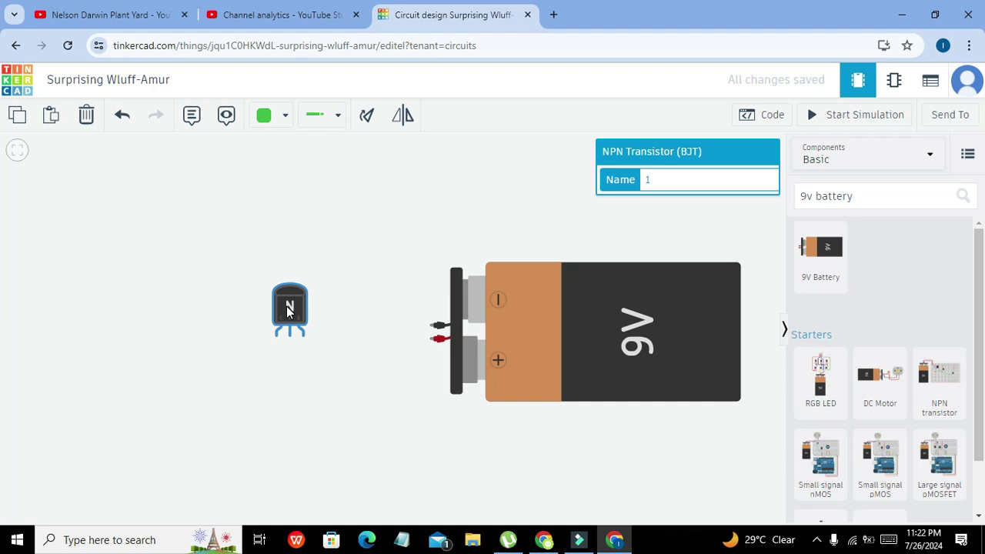
Begin a wire from the transistor's collector, then cancel it unfinished.
{"action": "left_click", "coordinate": [276, 333]}
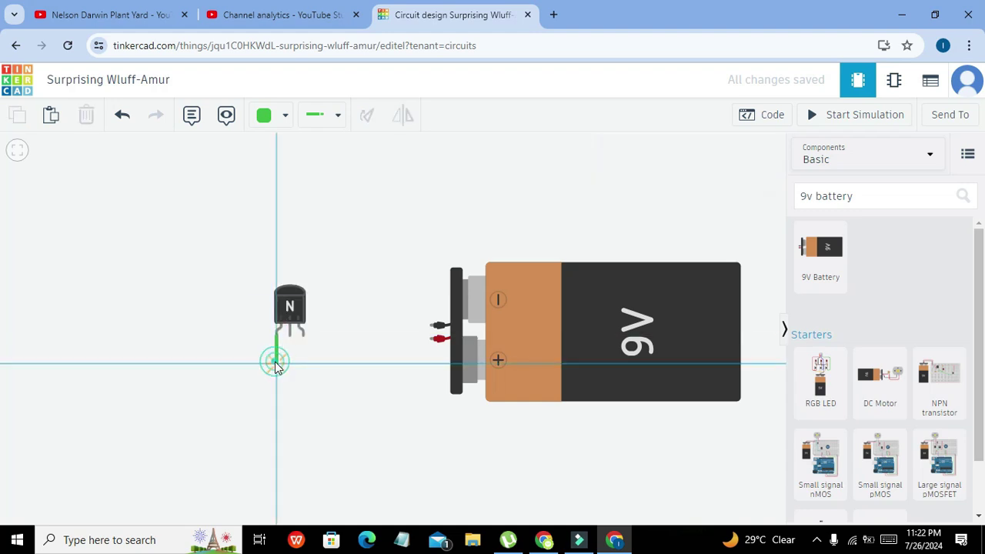
{"action": "left_click", "coordinate": [275, 362]}
{"action": "left_click", "coordinate": [238, 364]}
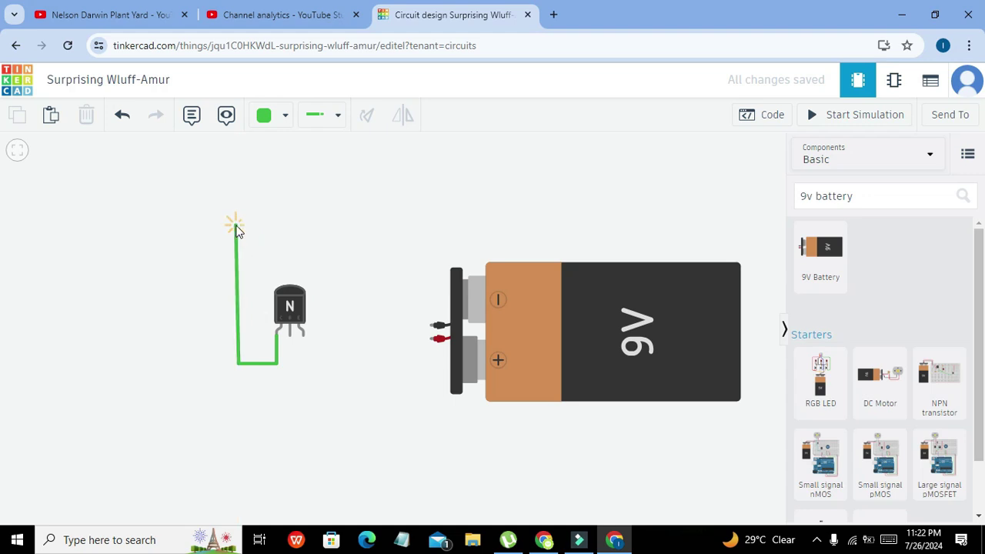
{"action": "key", "text": "Escape"}
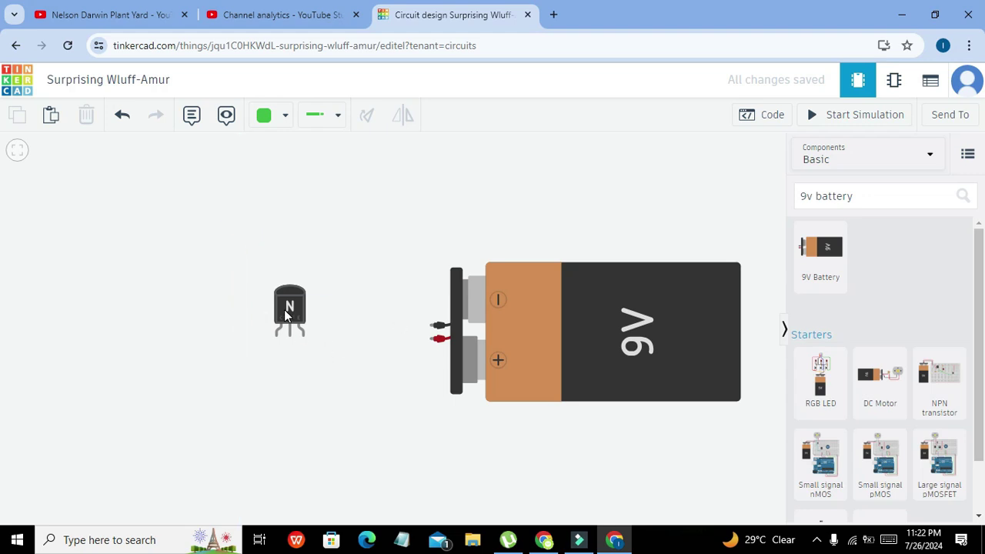
Move the NPN transistor down-left and rotate it.
{"action": "left_click_drag", "start_coordinate": [289, 315], "coordinate": [237, 327]}
{"action": "left_click", "coordinate": [858, 194]}
{"action": "key", "text": "r"}
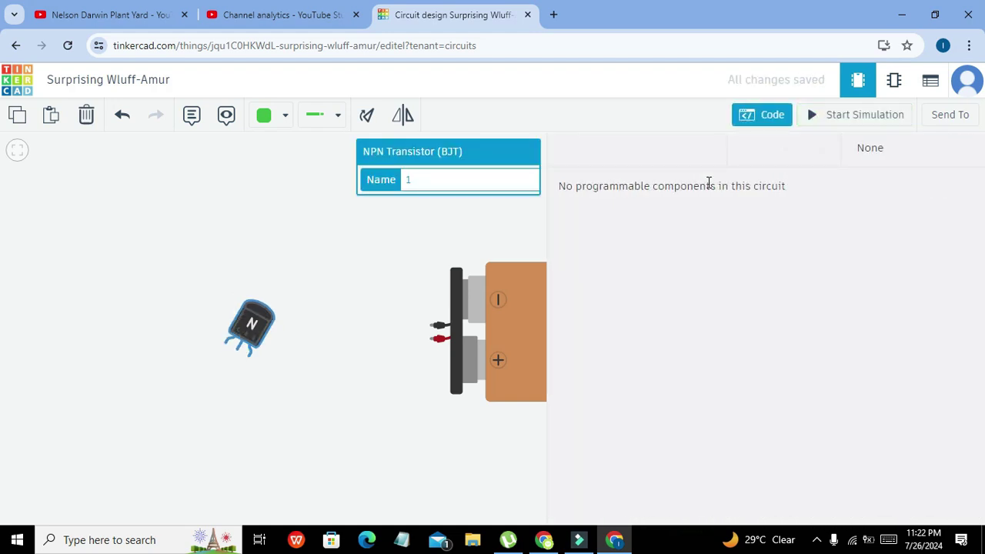
{"action": "left_click", "coordinate": [769, 125]}
Add a resistor set to 470 Ω and position it above the transistor.
{"action": "left_click_drag", "start_coordinate": [860, 197], "coordinate": [794, 202]}
{"action": "type", "text": "res"}
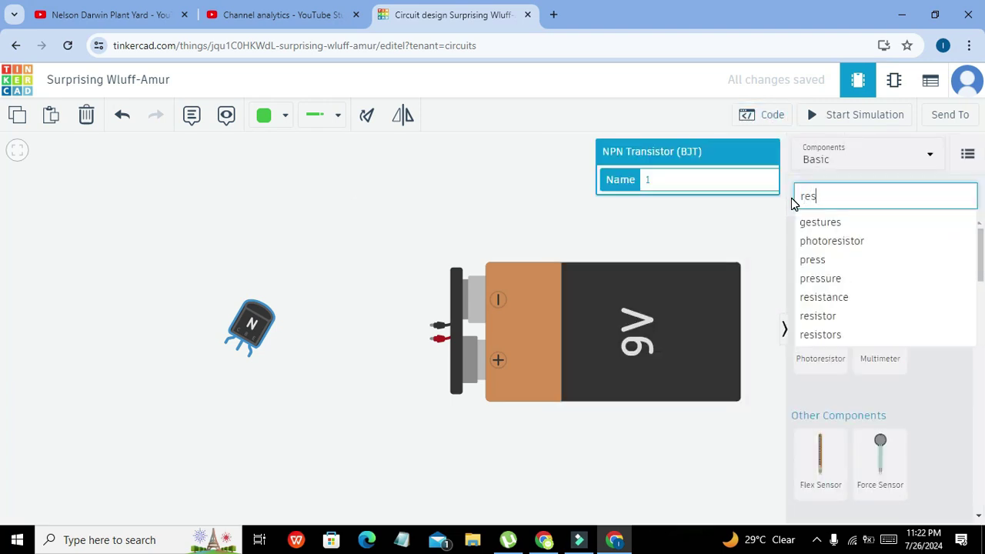
{"action": "type", "text": "is"}
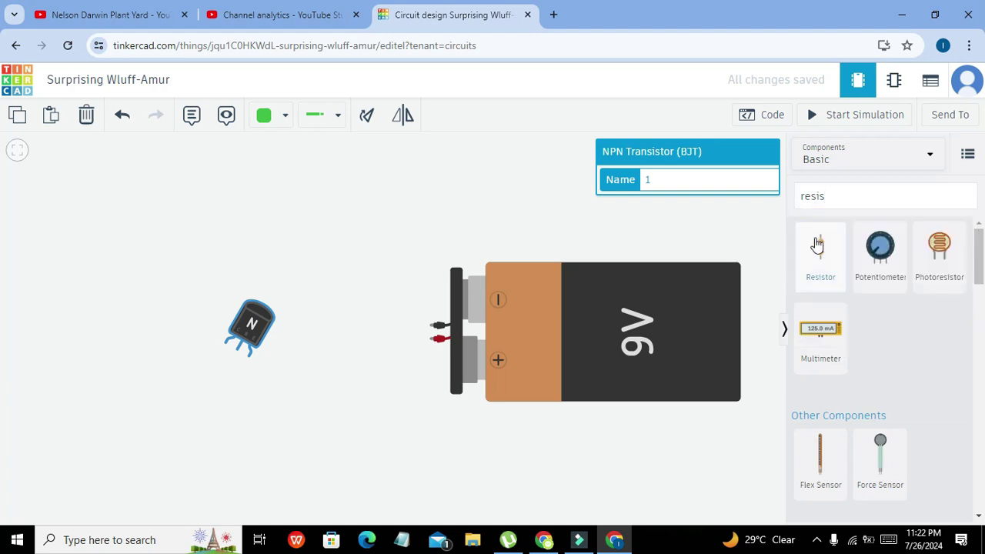
{"action": "left_click", "coordinate": [817, 243]}
{"action": "left_click", "coordinate": [330, 261]}
{"action": "left_click", "coordinate": [723, 209]}
{"action": "key", "text": "BackSpace"}
{"action": "type", "text": "470"}
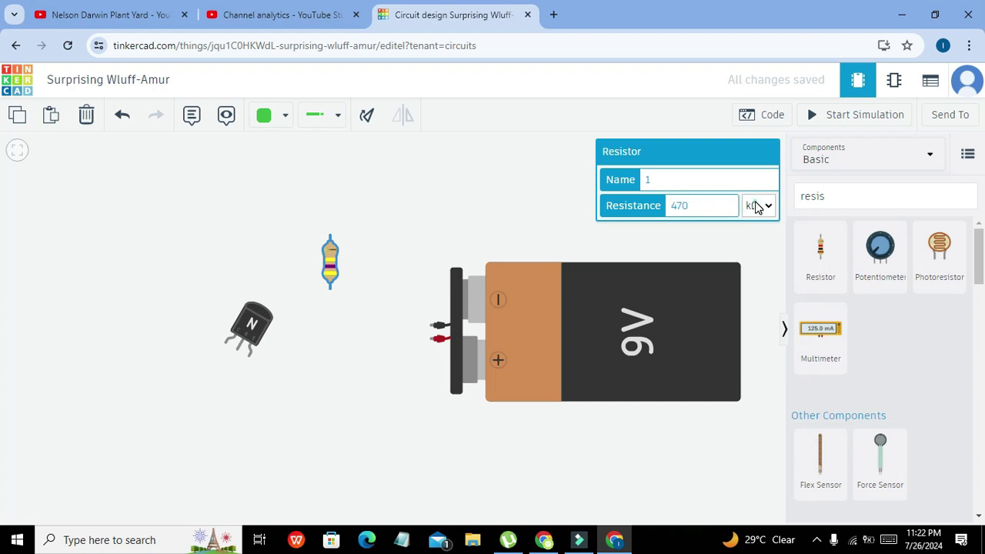
{"action": "left_click", "coordinate": [755, 204]}
{"action": "left_click", "coordinate": [751, 288]}
{"action": "left_click_drag", "start_coordinate": [330, 260], "coordinate": [303, 223]}
Wire the resistor's top terminal over to the battery's red lead.
{"action": "left_click", "coordinate": [342, 221]}
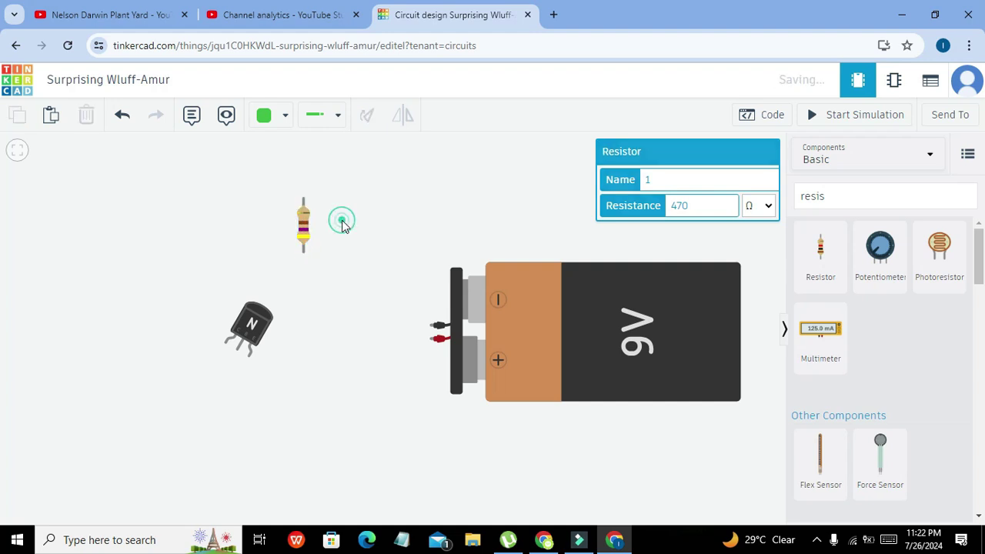
{"action": "left_click", "coordinate": [304, 200]}
{"action": "left_click", "coordinate": [303, 175]}
{"action": "left_click", "coordinate": [403, 176]}
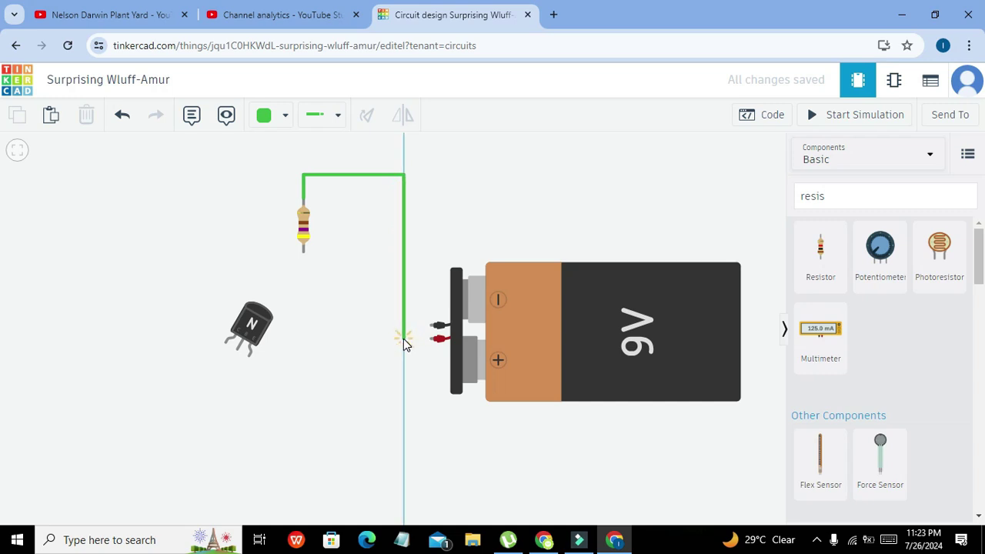
{"action": "left_click", "coordinate": [403, 339]}
{"action": "left_click", "coordinate": [435, 339]}
Rotate the NPN transistor back to upright.
{"action": "left_click", "coordinate": [266, 332]}
{"action": "left_click", "coordinate": [367, 115]}
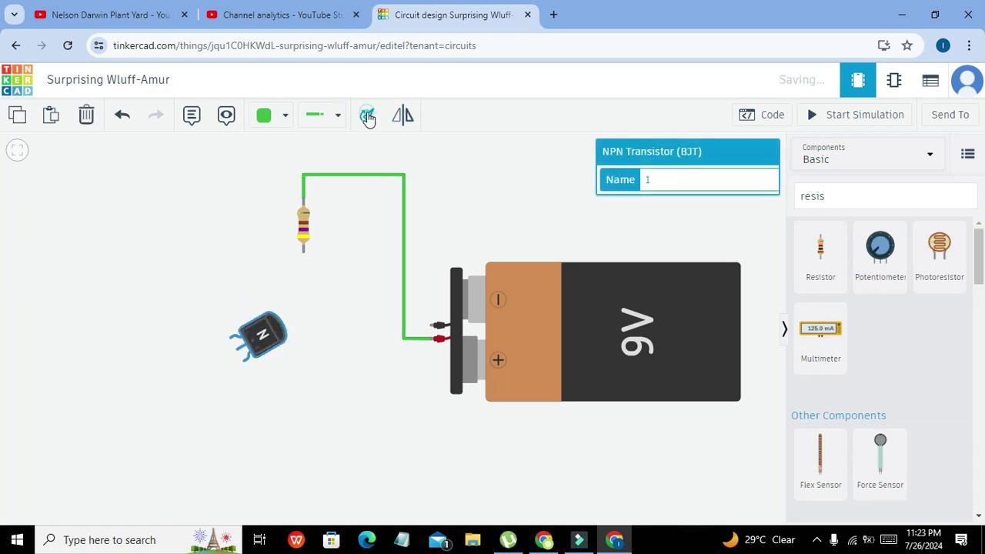
{"action": "left_click", "coordinate": [367, 115]}
{"action": "left_click", "coordinate": [366, 113]}
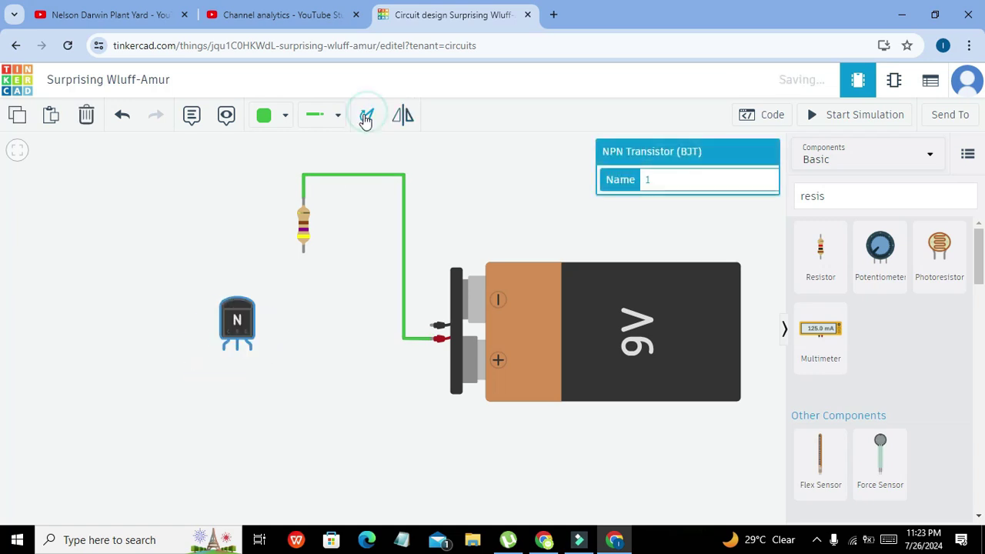
{"action": "left_click", "coordinate": [330, 327]}
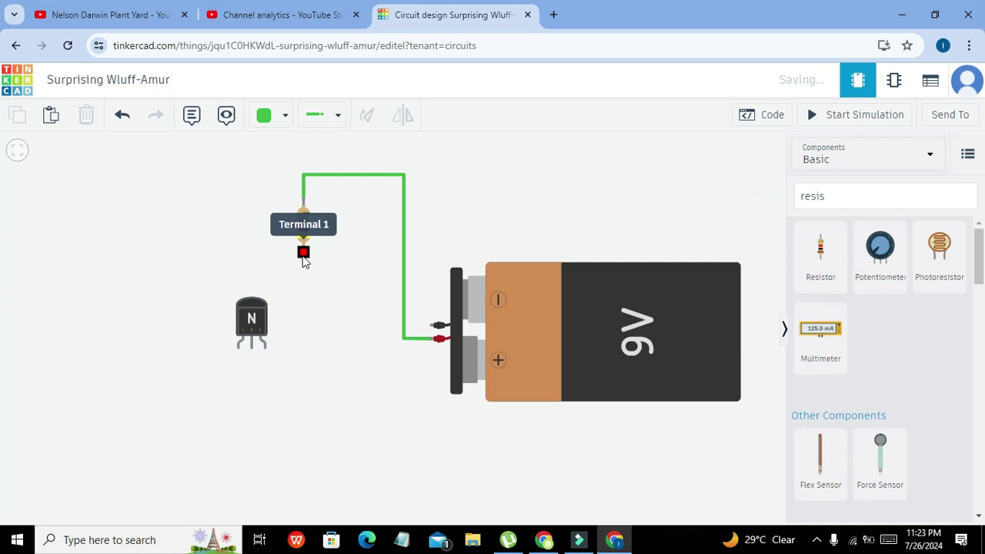
Draw a resistor-to-collector wire, delete it, and clear the component search.
{"action": "left_click", "coordinate": [303, 256]}
{"action": "left_click", "coordinate": [303, 368]}
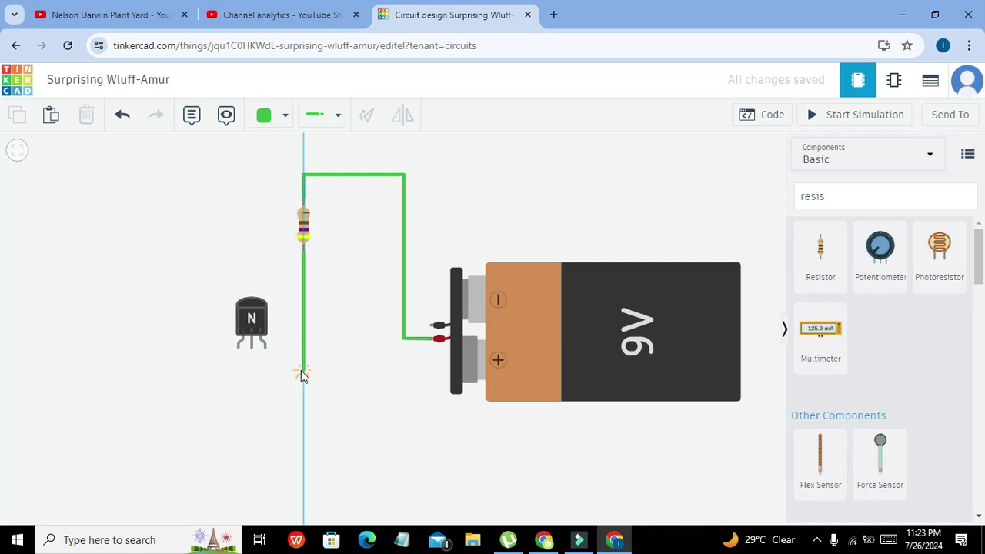
{"action": "left_click", "coordinate": [241, 370]}
{"action": "left_click", "coordinate": [238, 348]}
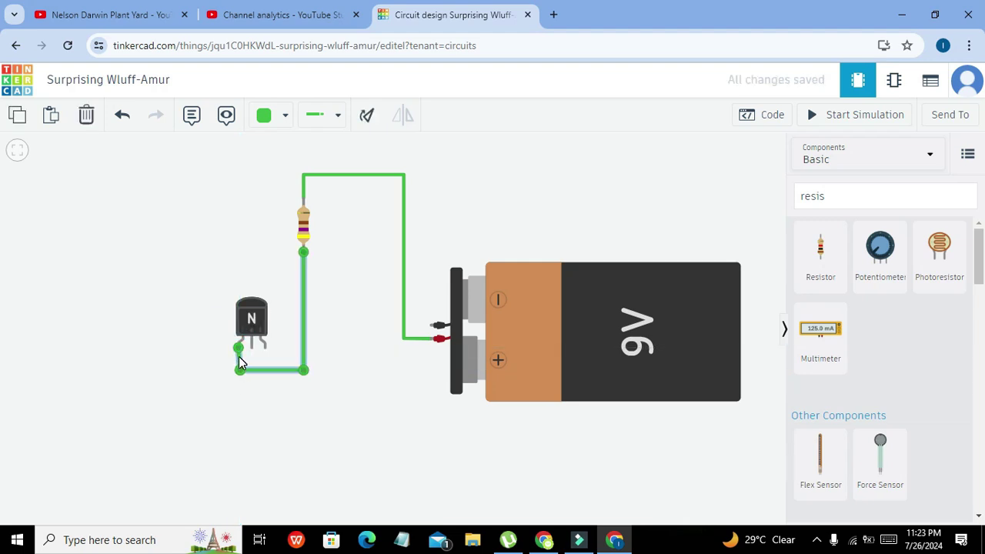
{"action": "key", "text": "Delete"}
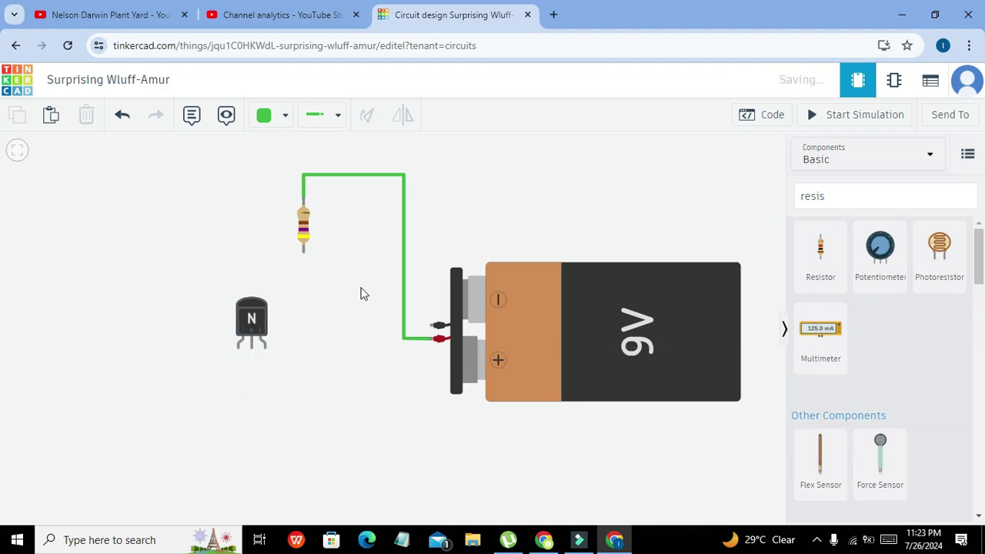
{"action": "left_click", "coordinate": [837, 200]}
{"action": "key", "text": "BackSpace"}
{"action": "key", "text": "BackSpace"}
{"action": "key", "text": "BackSpace"}
{"action": "key", "text": "BackSpace"}
{"action": "key", "text": "BackSpace"}
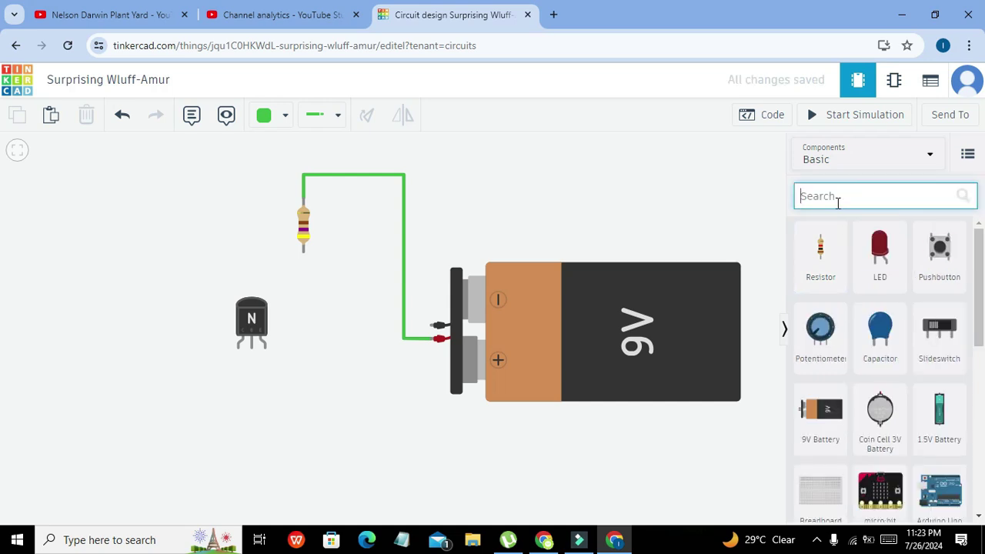
Place a red LED on the canvas and move the transistor away from it.
{"action": "type", "text": "led"}
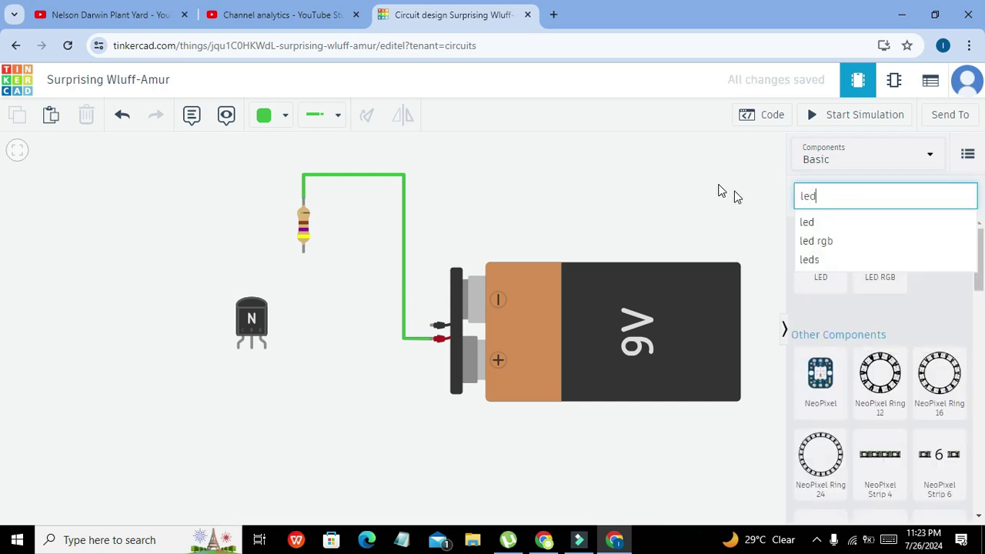
{"action": "left_click_drag", "start_coordinate": [824, 279], "coordinate": [256, 280]}
{"action": "left_click_drag", "start_coordinate": [261, 336], "coordinate": [313, 418]}
{"action": "left_click", "coordinate": [255, 275]}
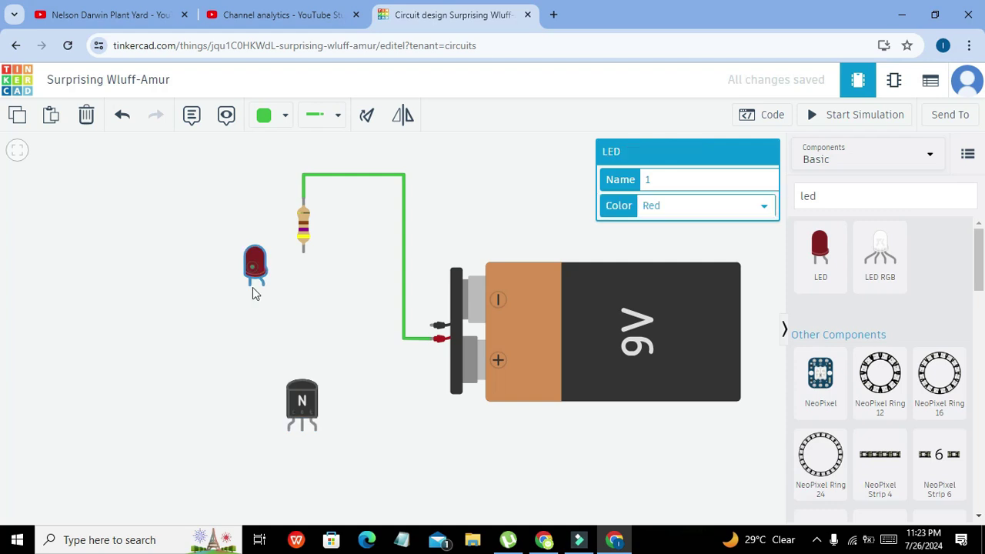
Wire the LED's anode to the resistor's lower terminal.
{"action": "left_click", "coordinate": [263, 322]}
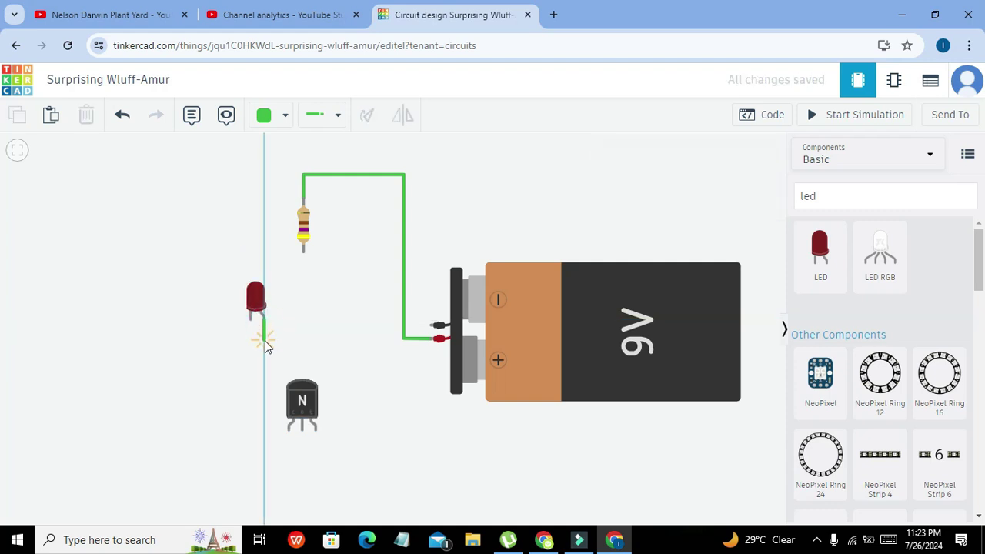
{"action": "left_click", "coordinate": [265, 343]}
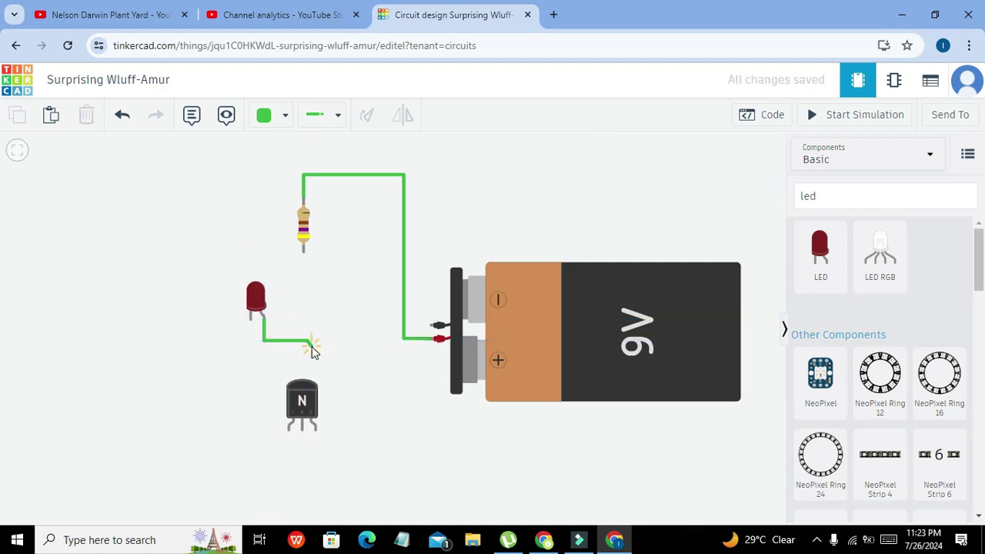
{"action": "left_click", "coordinate": [308, 341]}
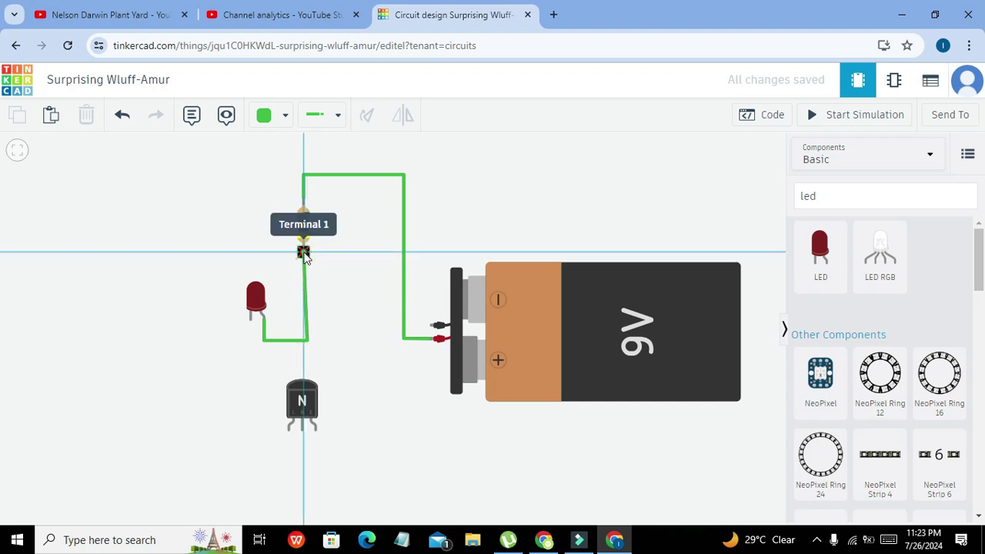
{"action": "left_click", "coordinate": [303, 251]}
{"action": "left_click_drag", "start_coordinate": [308, 345], "coordinate": [303, 340]}
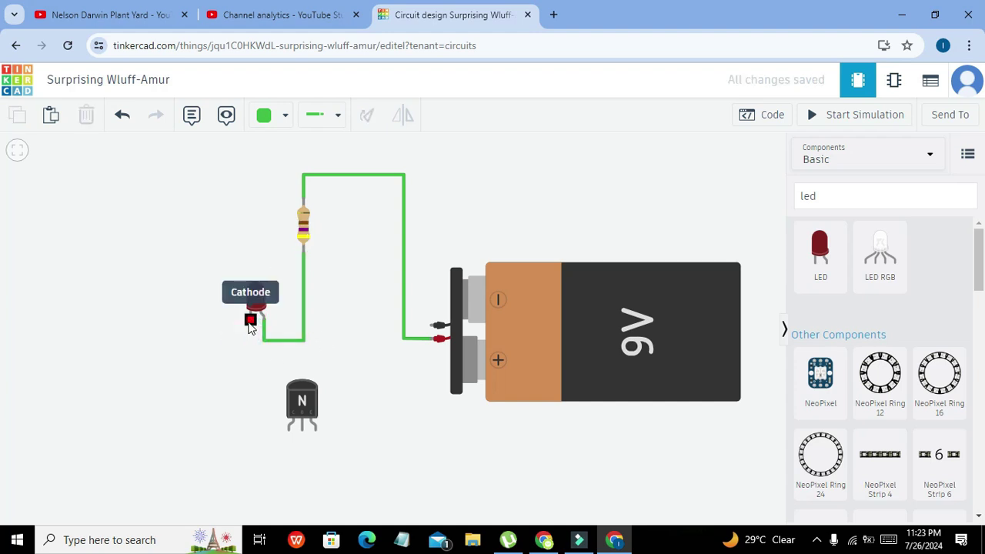
Wire the LED's cathode around to the transistor's collector.
{"action": "left_click", "coordinate": [250, 317]}
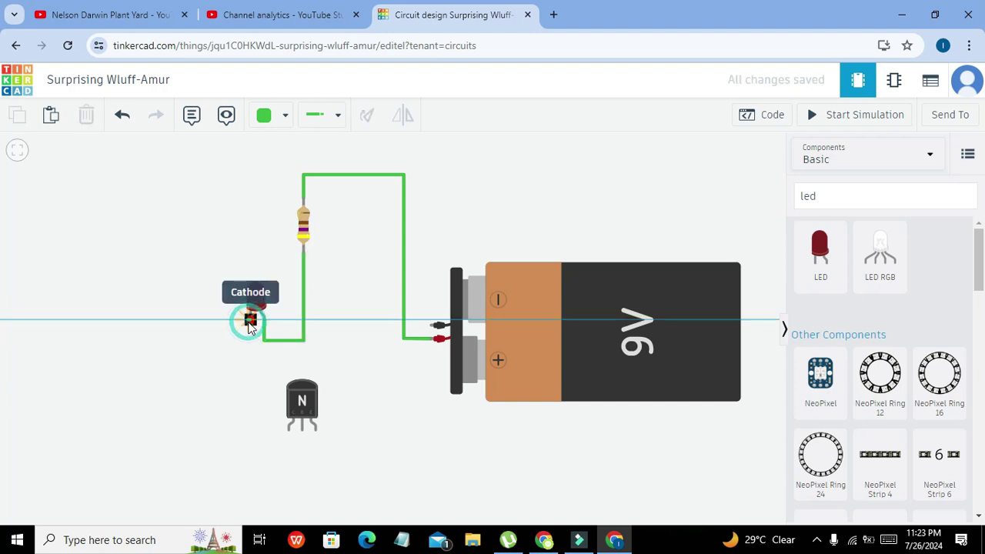
{"action": "left_click", "coordinate": [250, 455]}
{"action": "left_click", "coordinate": [291, 455]}
{"action": "left_click", "coordinate": [290, 428]}
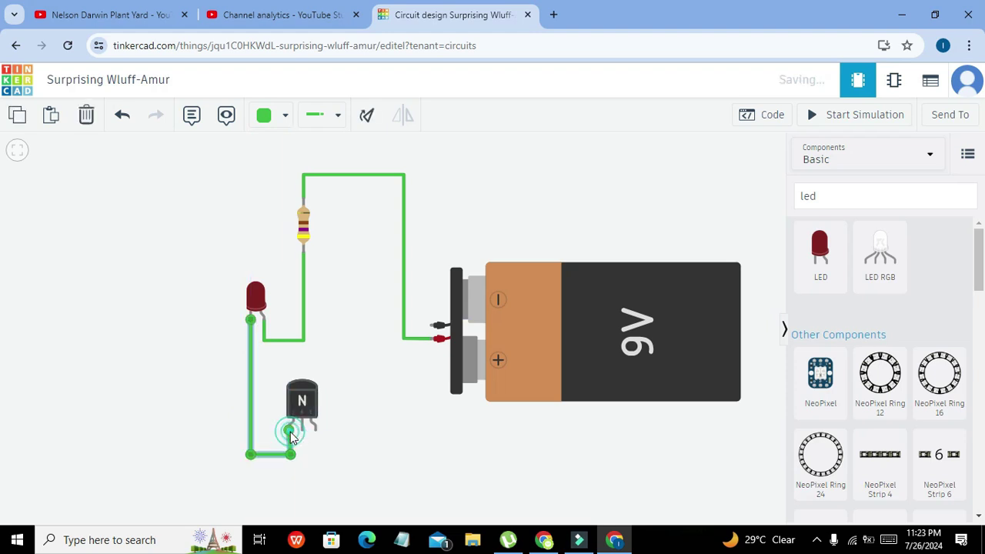
{"action": "left_click", "coordinate": [343, 479]}
{"action": "left_click", "coordinate": [288, 453]}
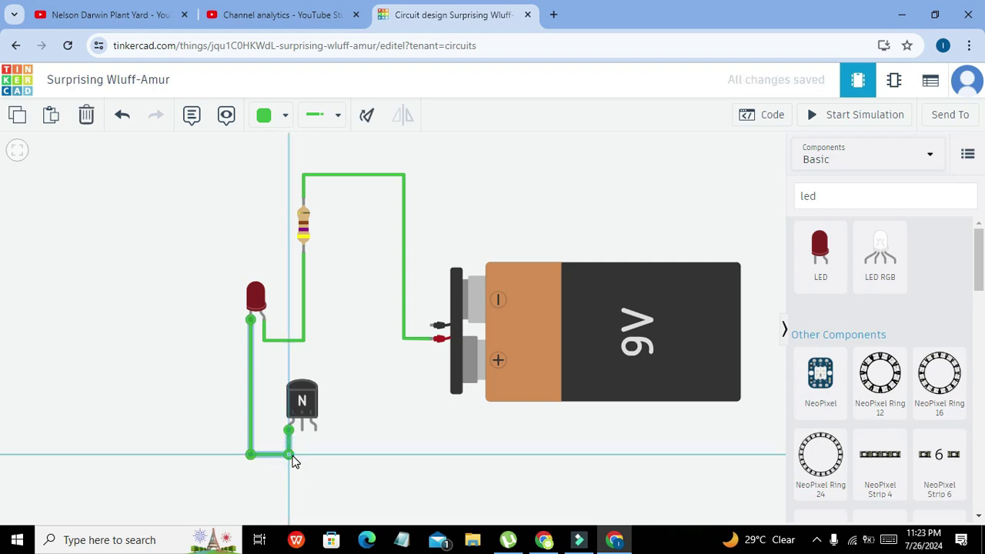
Run a wire from the transistor's emitter to the battery's negative lead.
{"action": "left_click", "coordinate": [303, 455]}
{"action": "left_click_drag", "start_coordinate": [390, 414], "coordinate": [386, 390]}
{"action": "left_click", "coordinate": [385, 401]}
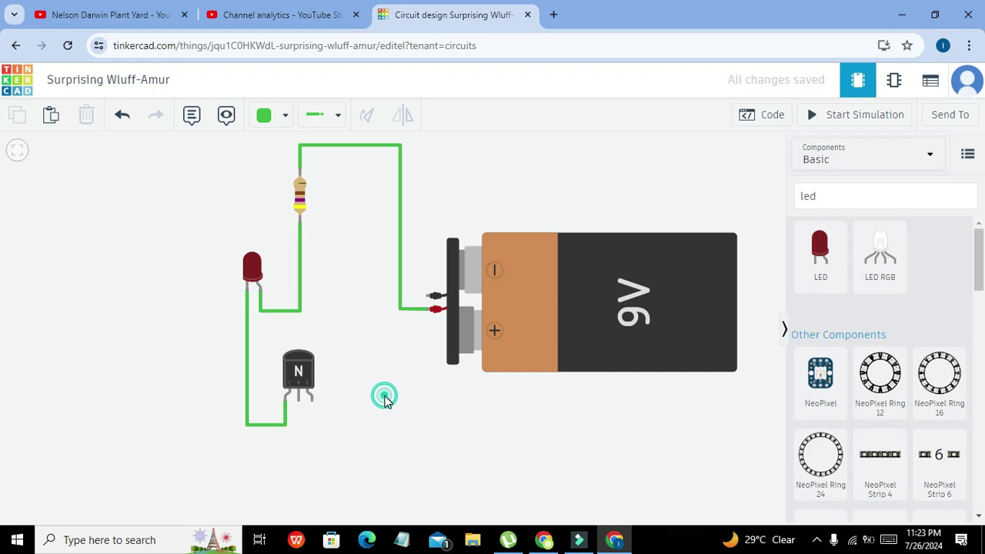
{"action": "left_click", "coordinate": [312, 402]}
{"action": "left_click", "coordinate": [311, 431]}
{"action": "left_click", "coordinate": [418, 430]}
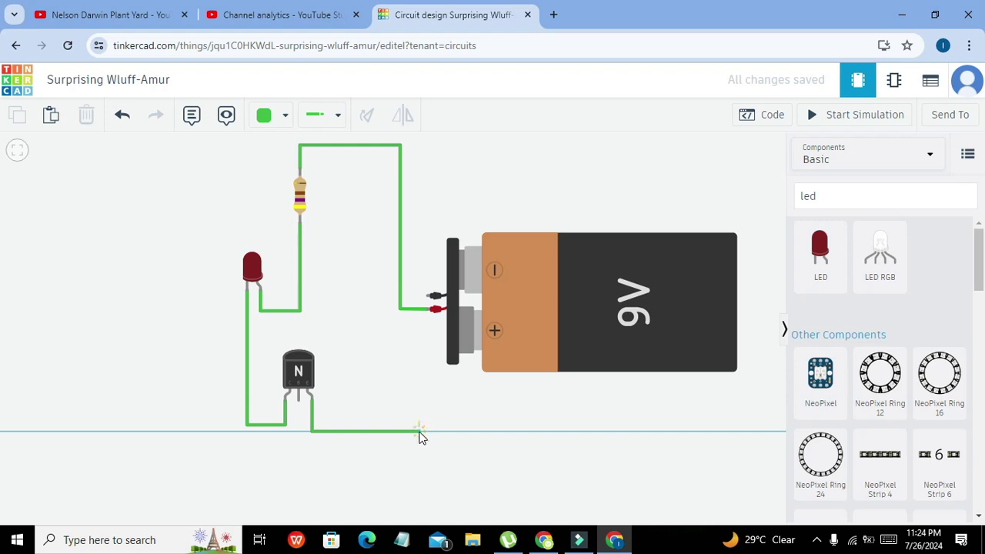
{"action": "left_click", "coordinate": [416, 299]}
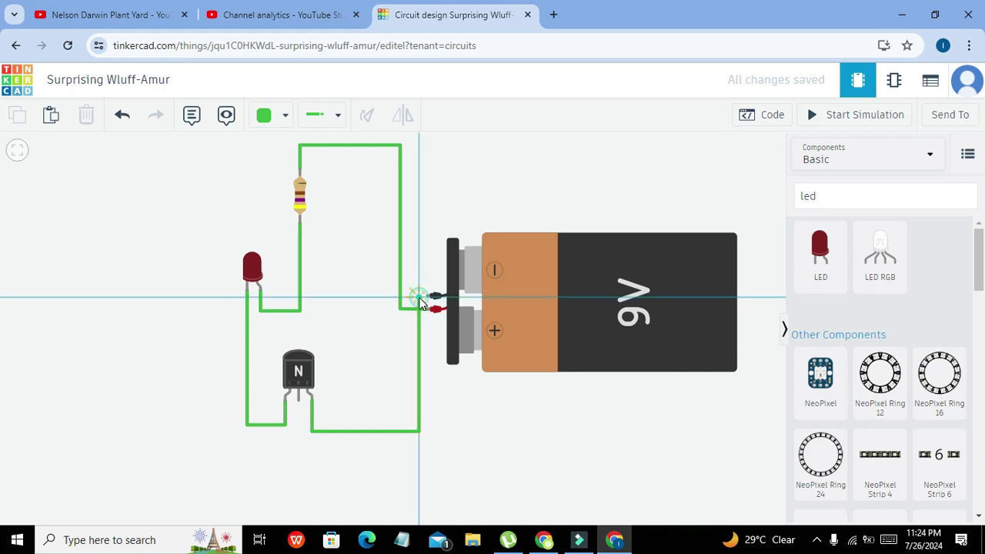
{"action": "left_click", "coordinate": [419, 299]}
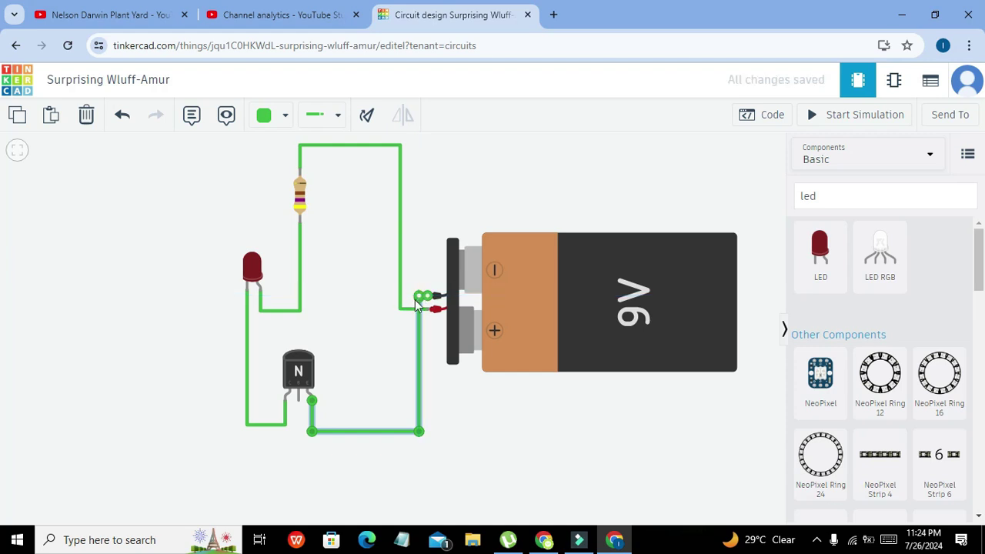
Tidy the bends of the emitter-to-battery wire.
{"action": "left_click", "coordinate": [352, 377]}
{"action": "left_click_drag", "start_coordinate": [362, 432], "coordinate": [312, 426]}
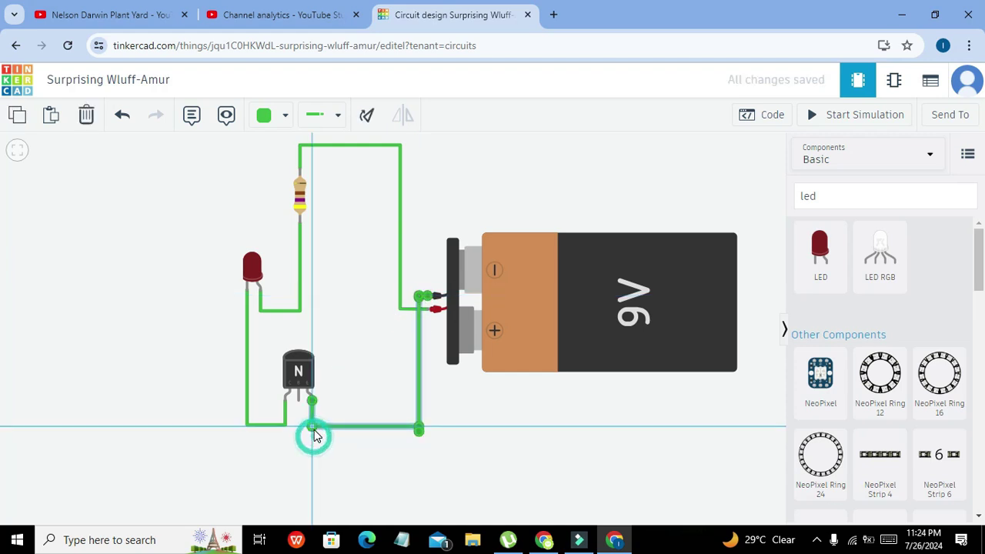
{"action": "left_click", "coordinate": [420, 431]}
{"action": "left_click", "coordinate": [468, 418]}
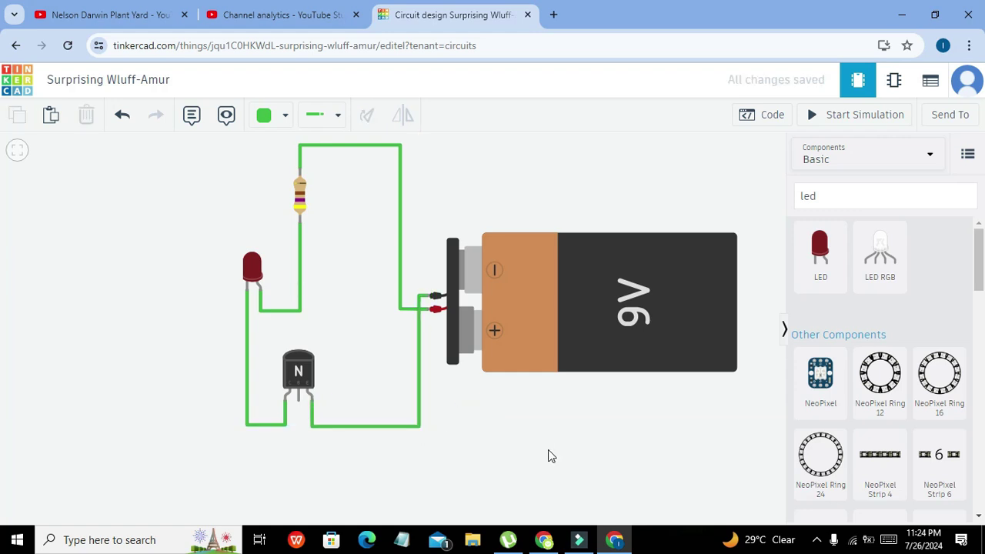
{"action": "left_click", "coordinate": [885, 198]}
Place a second 1 kΩ resistor at the left of the circuit.
{"action": "key", "text": "BackSpace"}
{"action": "key", "text": "BackSpace"}
{"action": "key", "text": "BackSpace"}
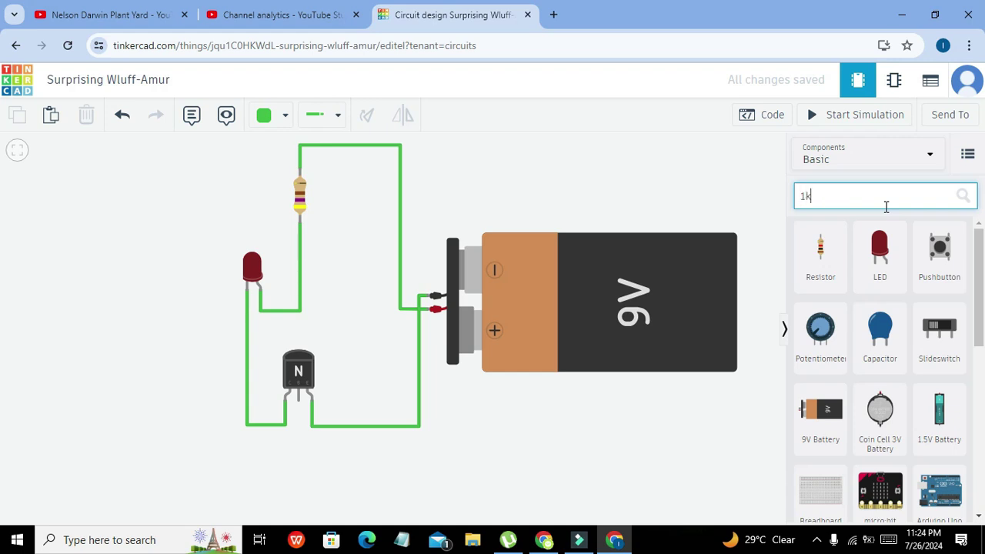
{"action": "left_click_drag", "start_coordinate": [844, 236], "coordinate": [180, 454]}
{"action": "left_click", "coordinate": [179, 471]}
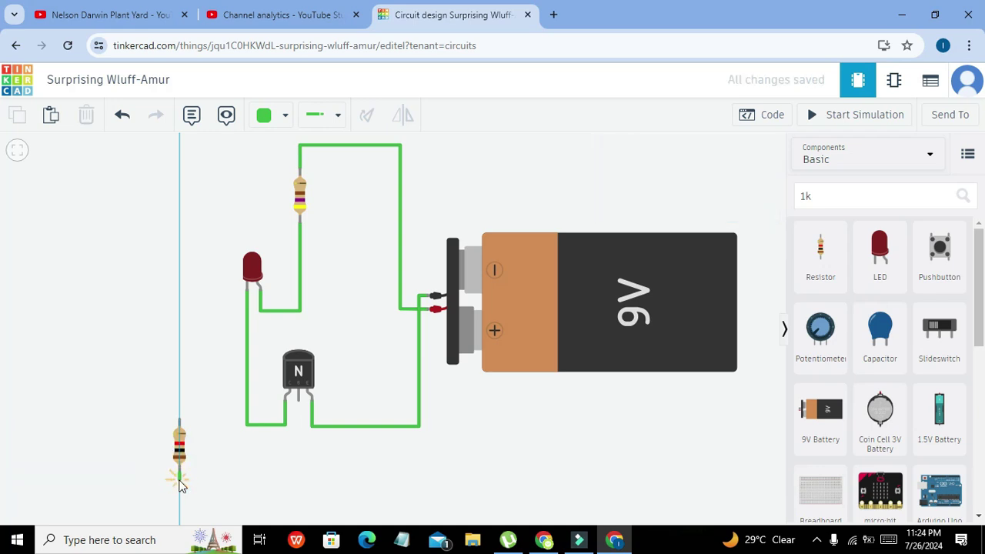
{"action": "left_click", "coordinate": [182, 475]}
{"action": "left_click_drag", "start_coordinate": [181, 452], "coordinate": [125, 349]}
Wire the new resistor's top terminal to the 470 Ω resistor's top.
{"action": "left_click", "coordinate": [122, 319]}
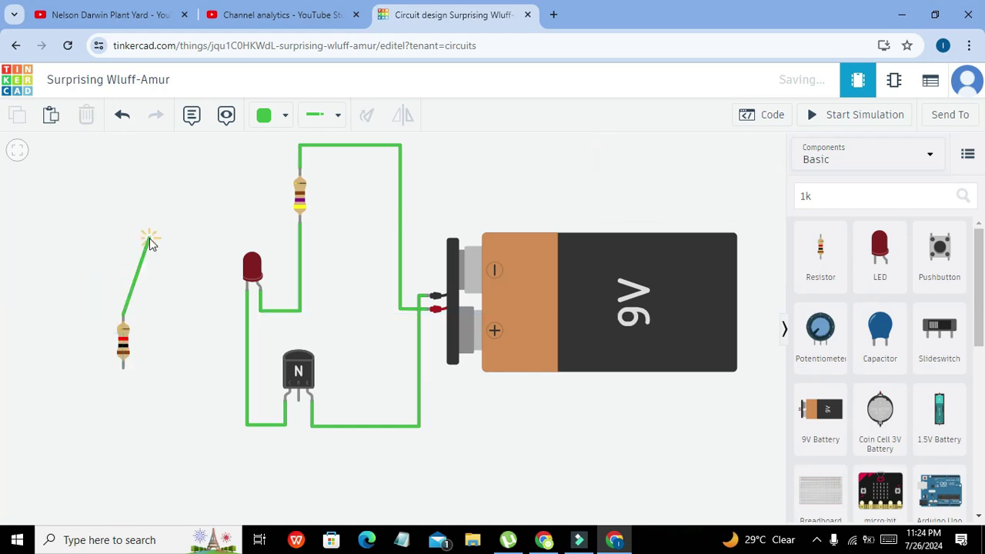
{"action": "left_click", "coordinate": [125, 174]}
{"action": "left_click", "coordinate": [300, 169]}
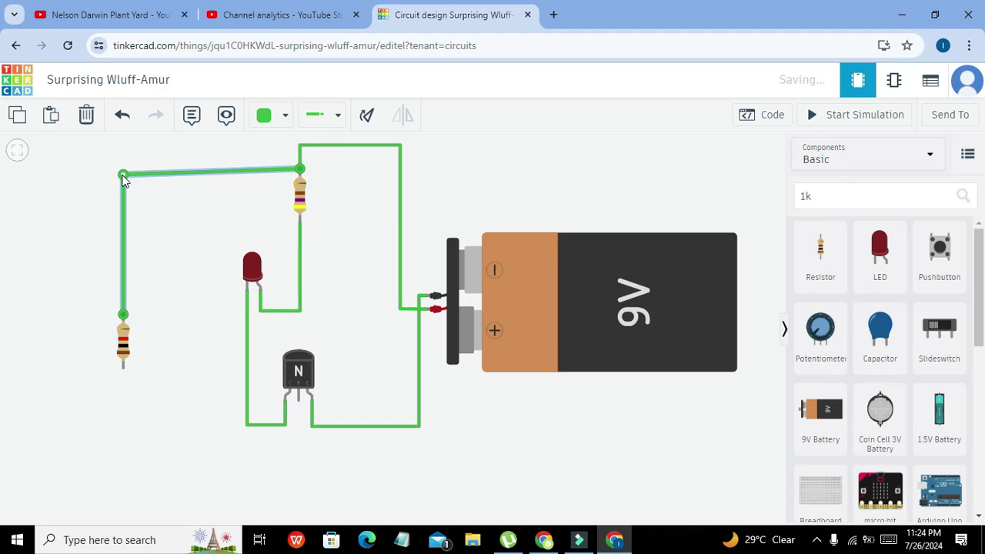
{"action": "left_click_drag", "start_coordinate": [123, 174], "coordinate": [123, 169]}
{"action": "left_click", "coordinate": [254, 198]}
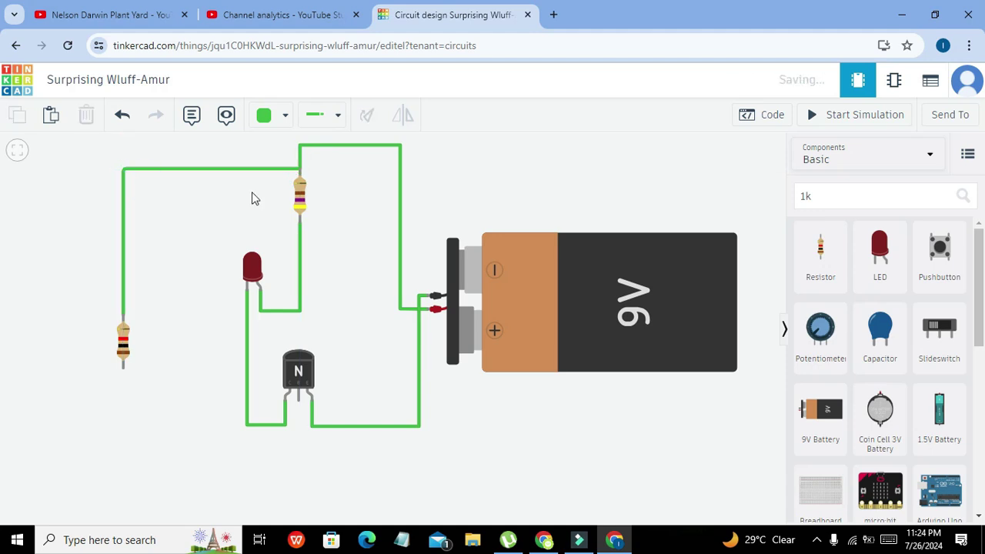
Place a pushbutton below the left resistor and wire the transistor's base to it.
{"action": "left_click", "coordinate": [841, 200]}
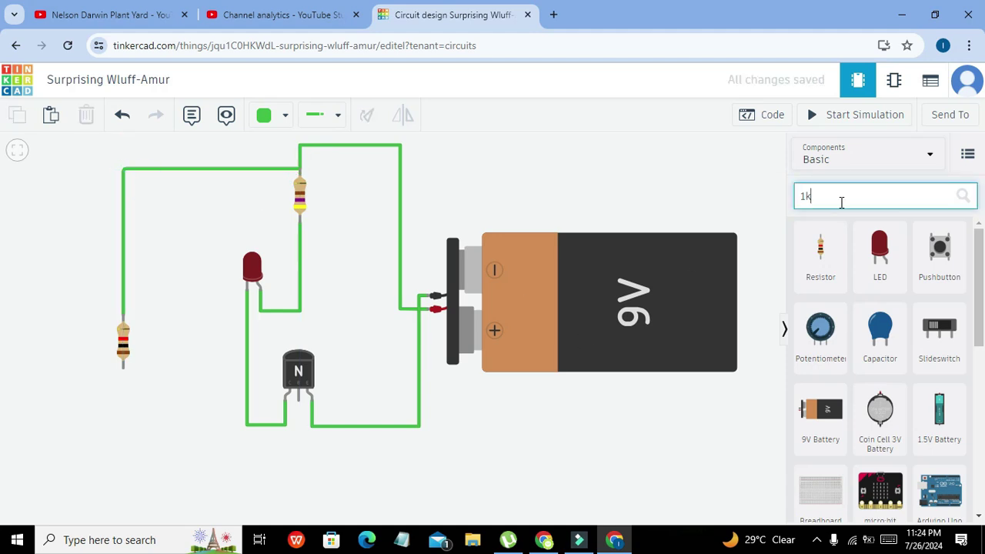
{"action": "left_click_drag", "start_coordinate": [938, 250], "coordinate": [150, 449]}
{"action": "left_click_drag", "start_coordinate": [141, 485], "coordinate": [140, 483]}
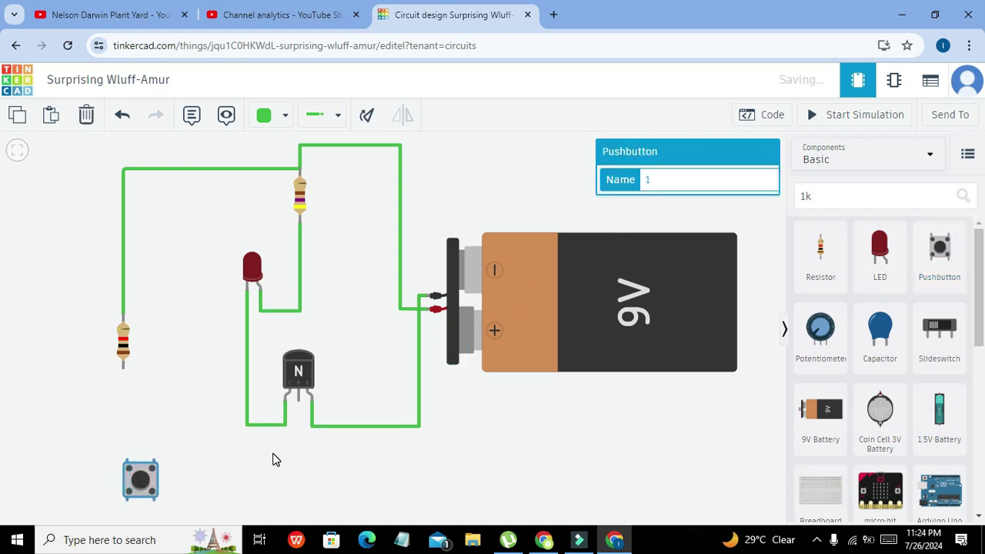
{"action": "left_click", "coordinate": [299, 434]}
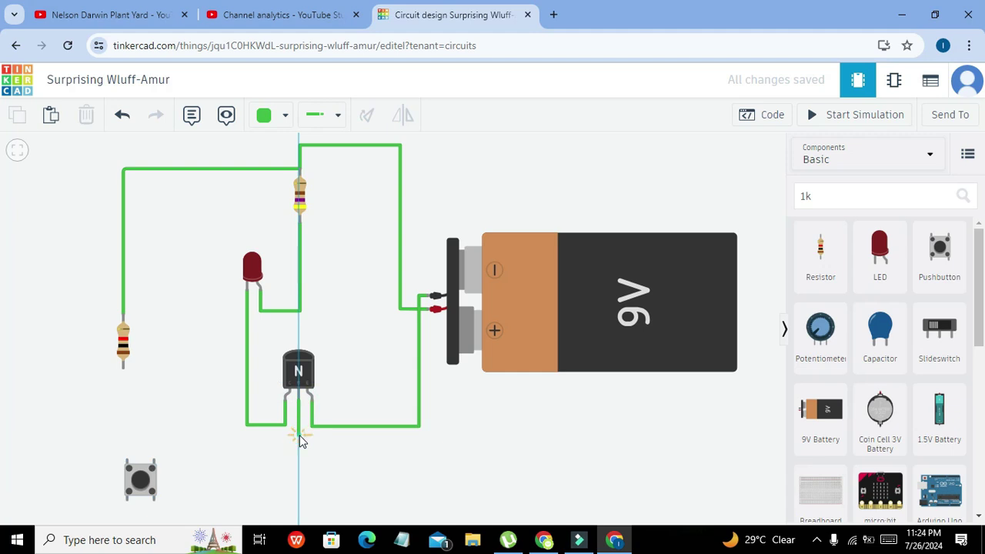
{"action": "left_click", "coordinate": [157, 435]}
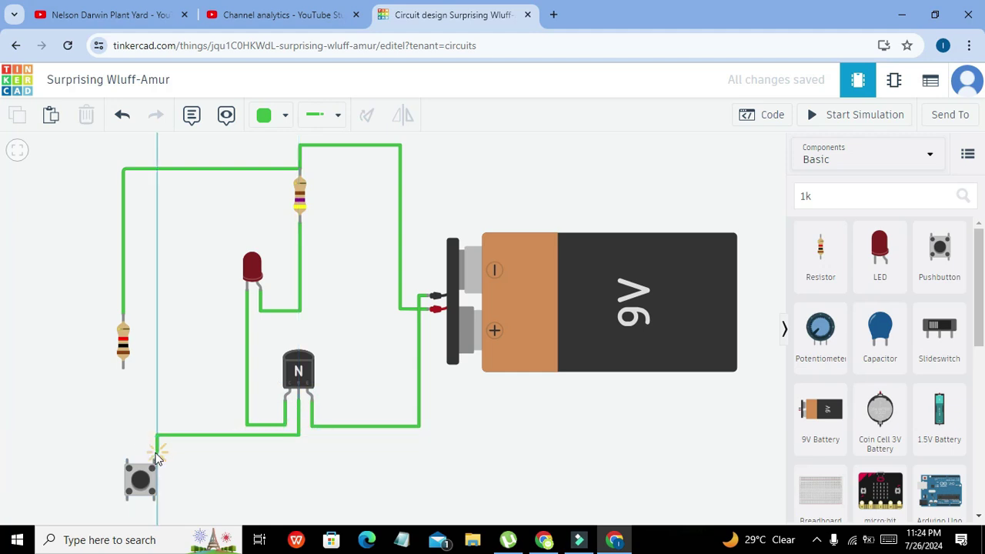
{"action": "left_click", "coordinate": [154, 460]}
{"action": "left_click", "coordinate": [208, 465]}
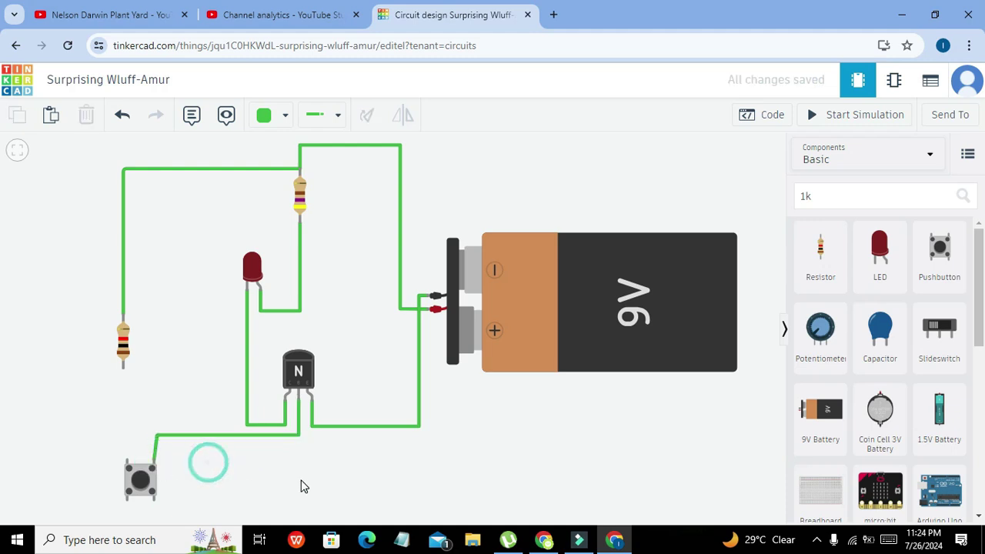
Wire the pushbutton's other terminal to the 1 kΩ resistor's lower lead.
{"action": "left_click", "coordinate": [154, 481]}
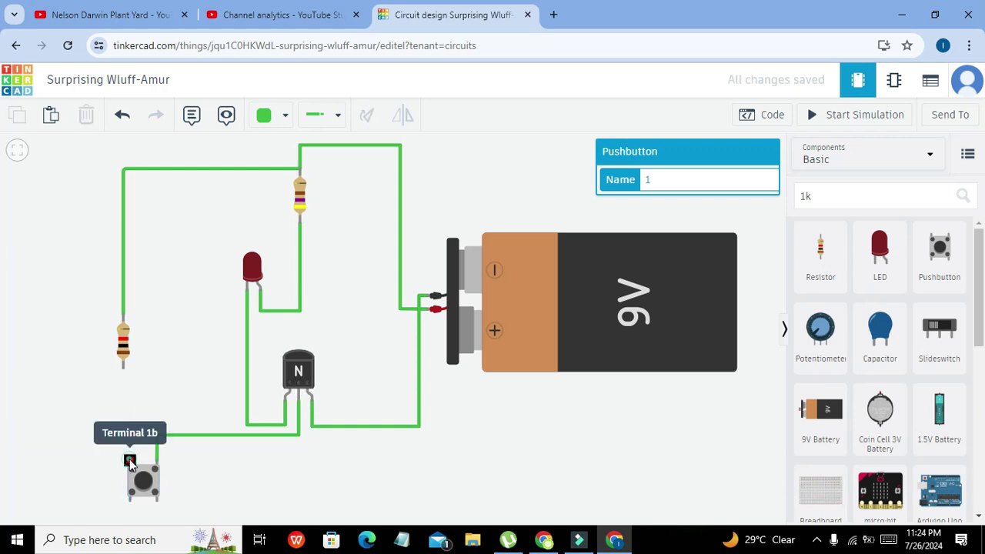
{"action": "left_click", "coordinate": [129, 459]}
{"action": "left_click", "coordinate": [124, 368]}
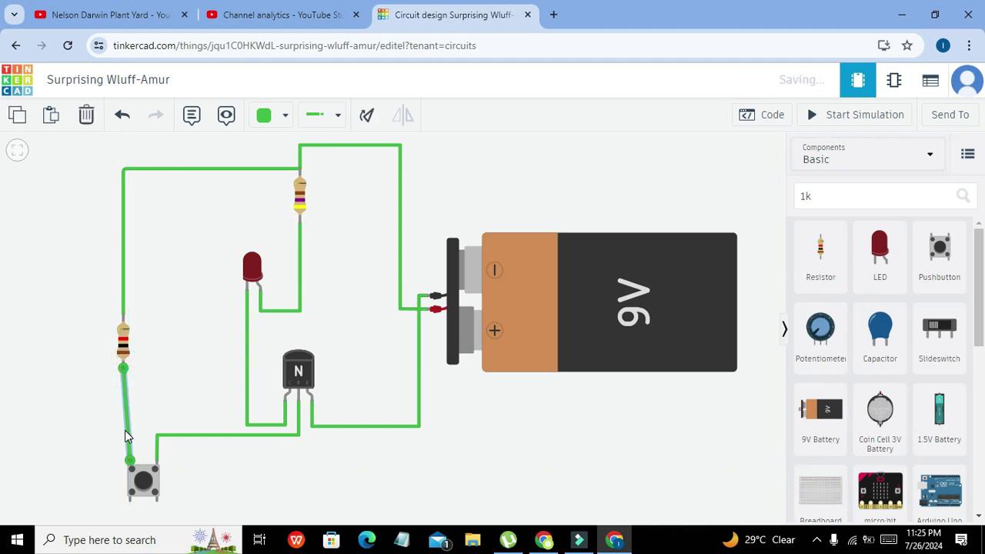
{"action": "left_click_drag", "start_coordinate": [127, 430], "coordinate": [124, 451]}
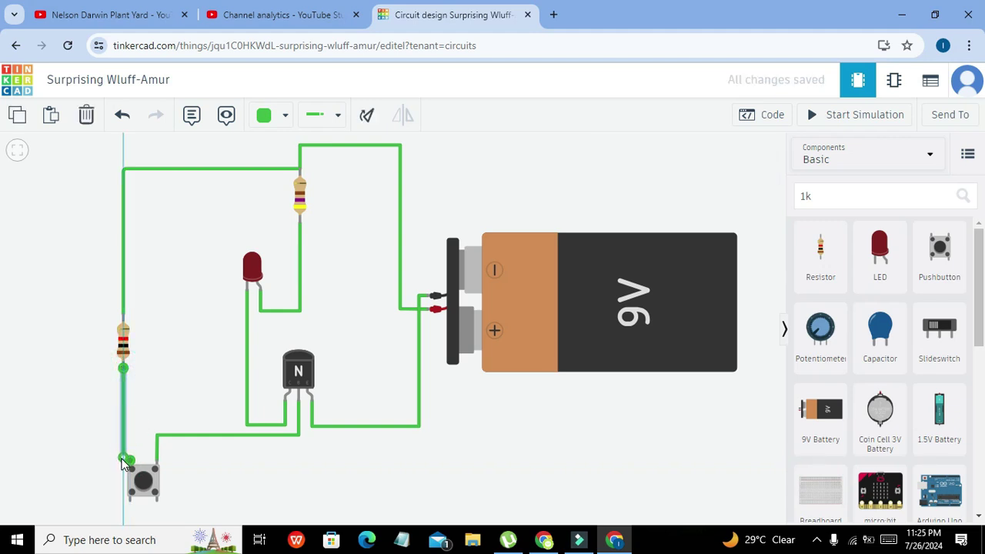
{"action": "left_click", "coordinate": [143, 439]}
{"action": "left_click_drag", "start_coordinate": [123, 459], "coordinate": [123, 460]}
{"action": "left_click", "coordinate": [138, 446]}
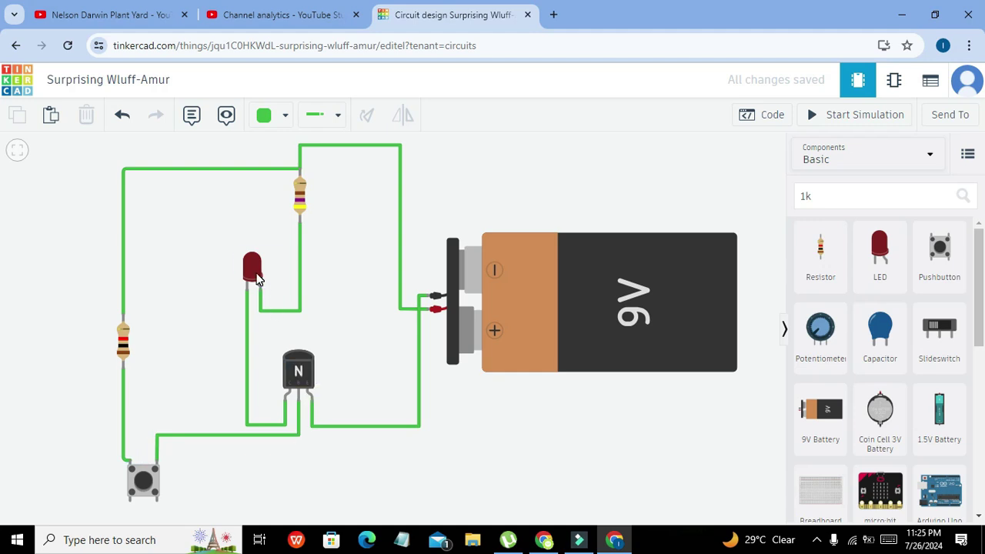
Start the simulation and press the pushbutton five times, flashing the red LED on each press.
{"action": "left_click", "coordinate": [868, 114]}
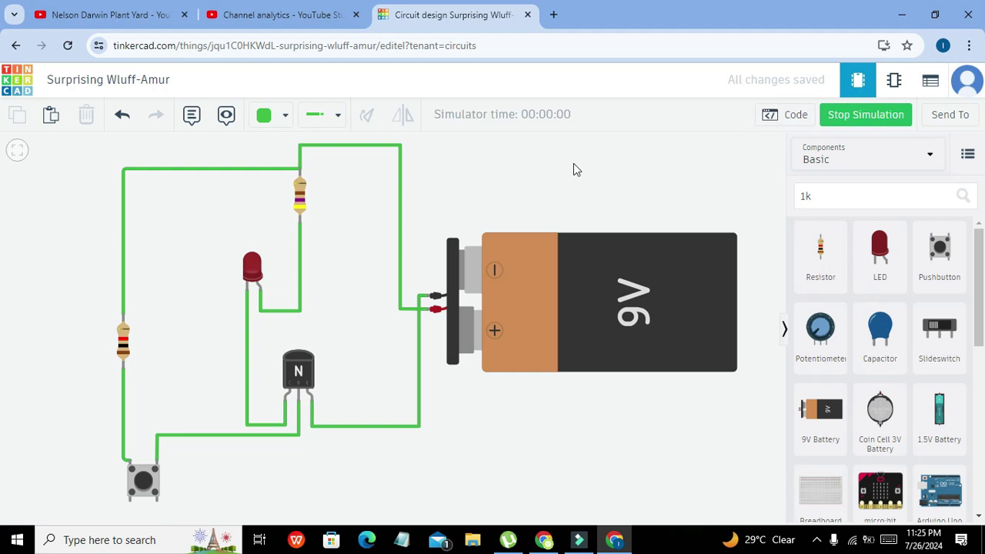
{"action": "left_click", "coordinate": [145, 483]}
{"action": "left_click", "coordinate": [144, 483]}
{"action": "left_click", "coordinate": [144, 483]}
{"action": "left_click", "coordinate": [145, 483]}
{"action": "left_click", "coordinate": [145, 483]}
{"action": "mouse_move", "coordinate": [367, 295]}
{"action": "left_mouse_down"}
{"action": "mouse_move", "coordinate": [373, 301]}
{"action": "mouse_move", "coordinate": [354, 307]}
{"action": "left_mouse_up"}
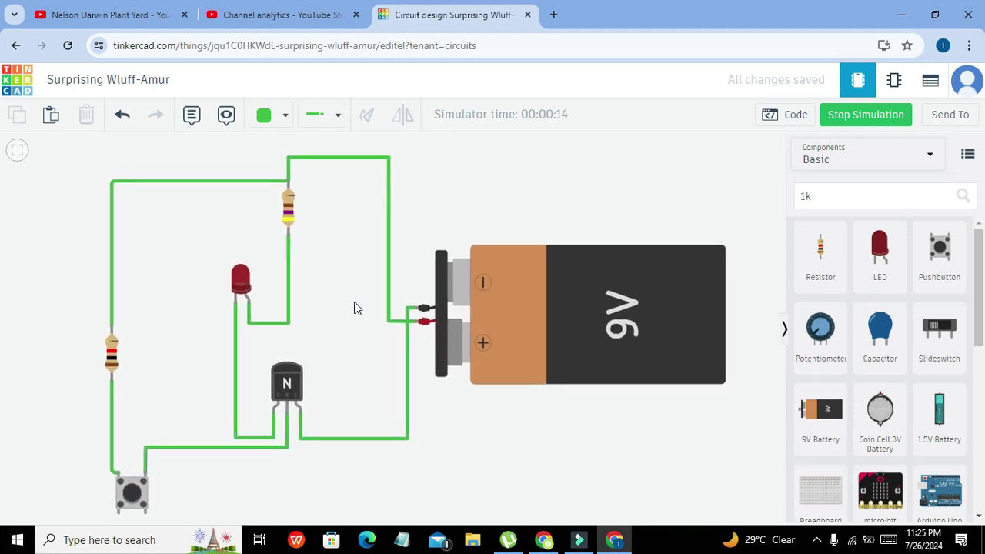